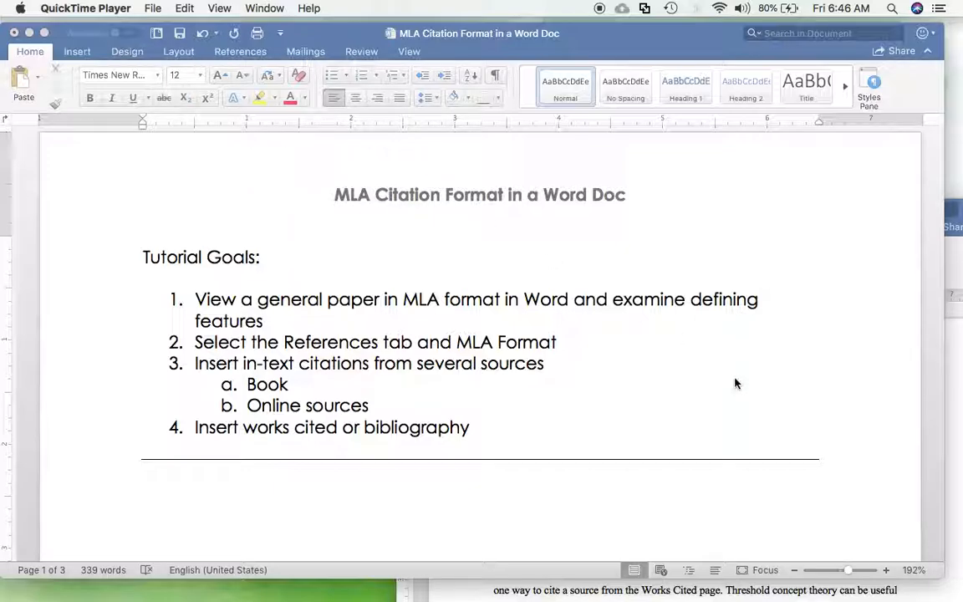
- Show the MLA Paper Format document in full screen and examine its heading block, title, in-text citations and block quotation
left_click(951, 356)
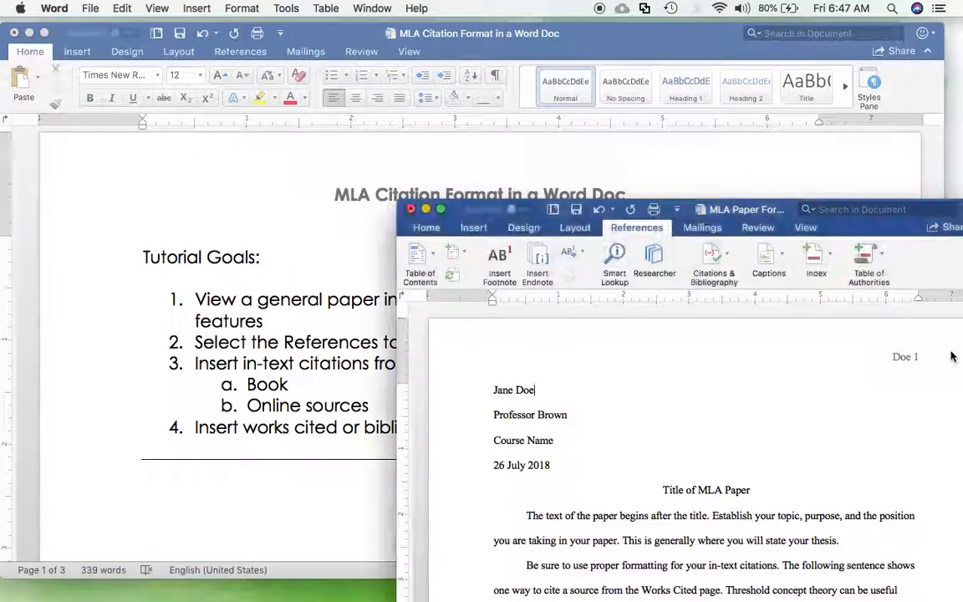
left_click(441, 211)
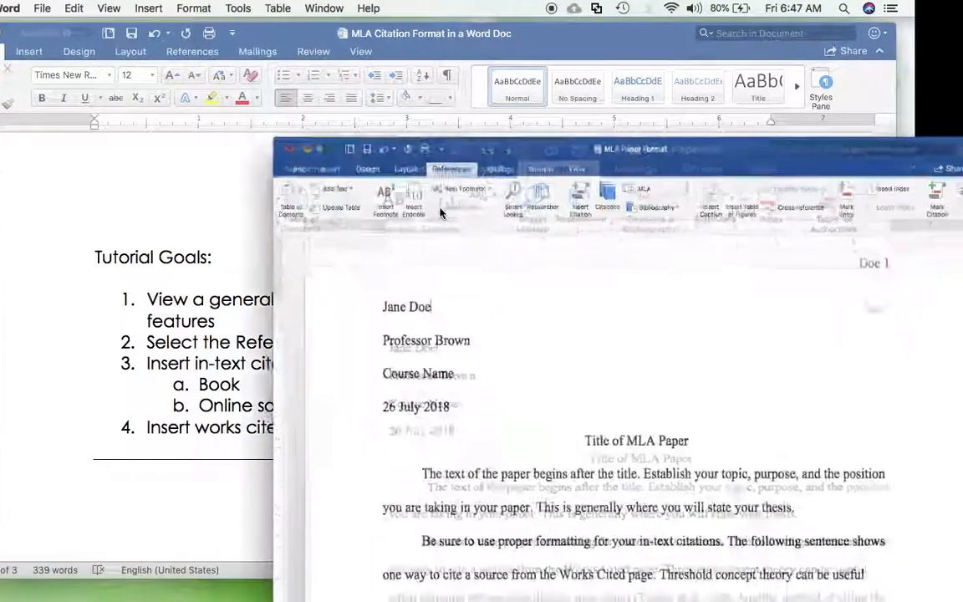
scroll(528, 211, "up", 2)
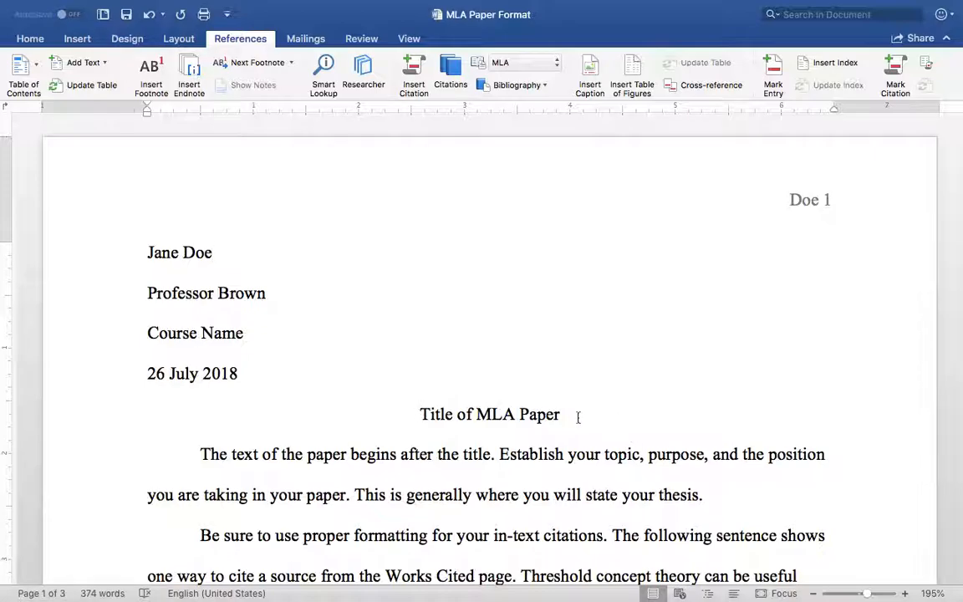
scroll(577, 416, "down", 3)
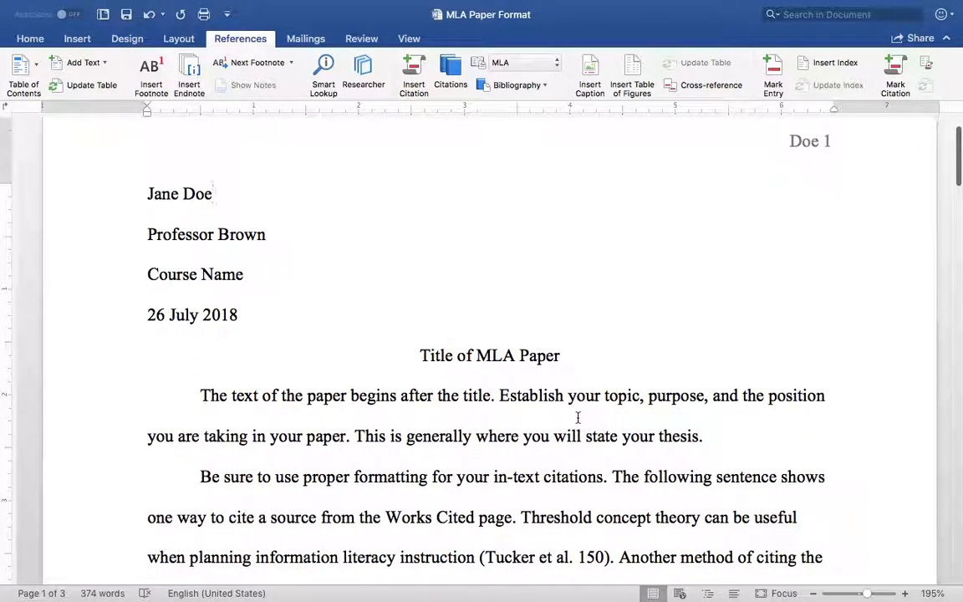
scroll(577, 416, "down", 8)
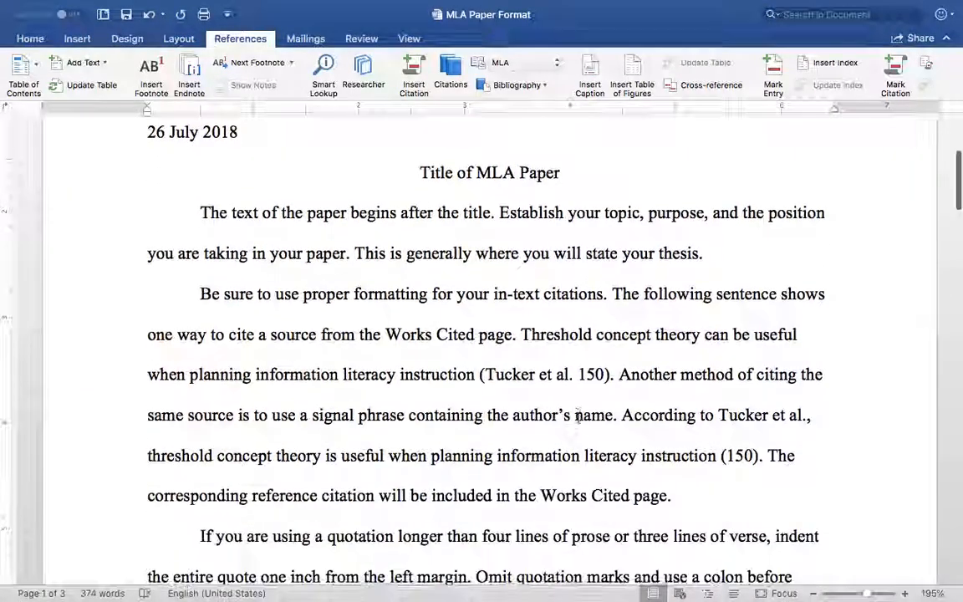
left_click(552, 340)
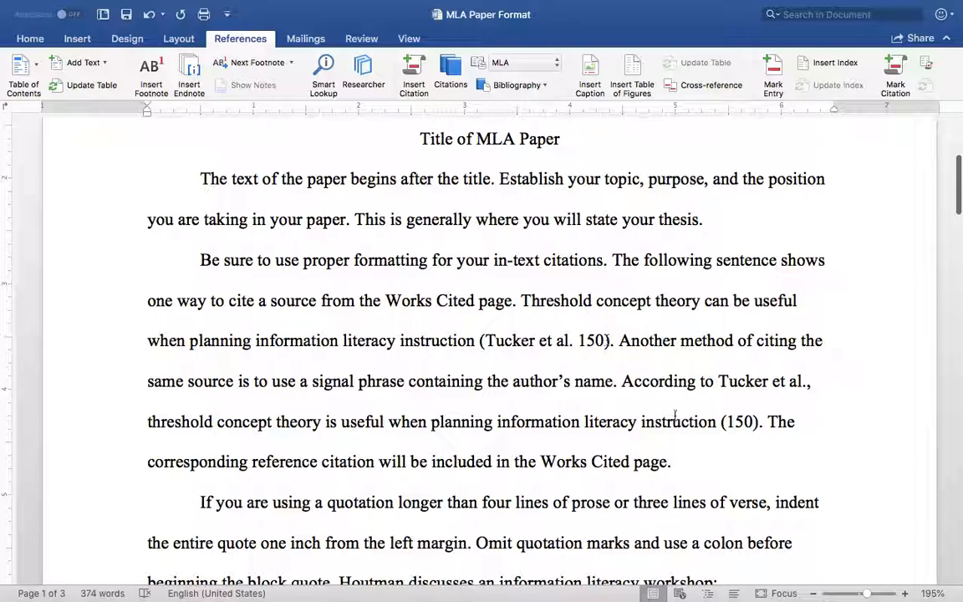
scroll(695, 471, "down", 2)
scroll(695, 471, "down", 3)
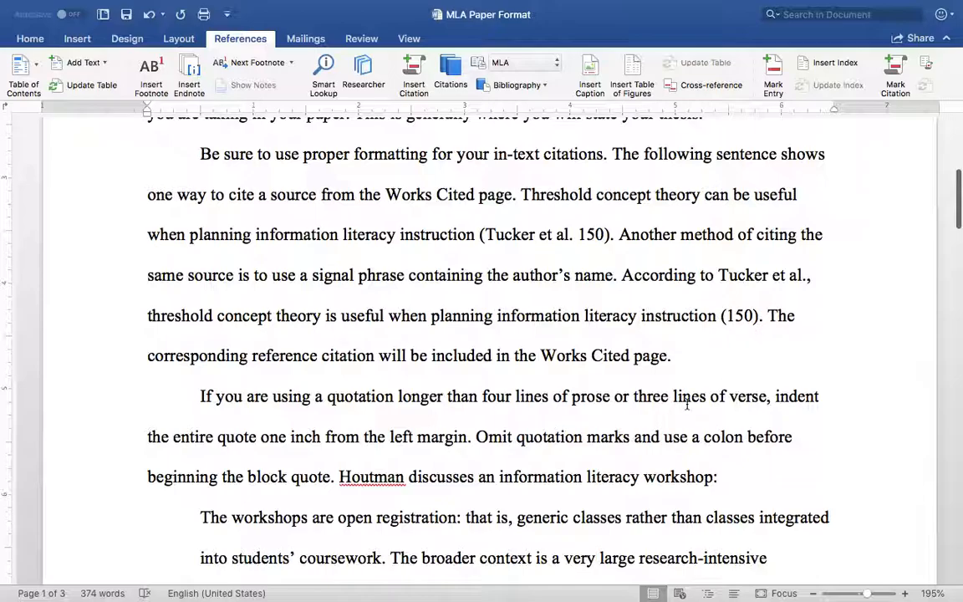
scroll(687, 406, "down", 15)
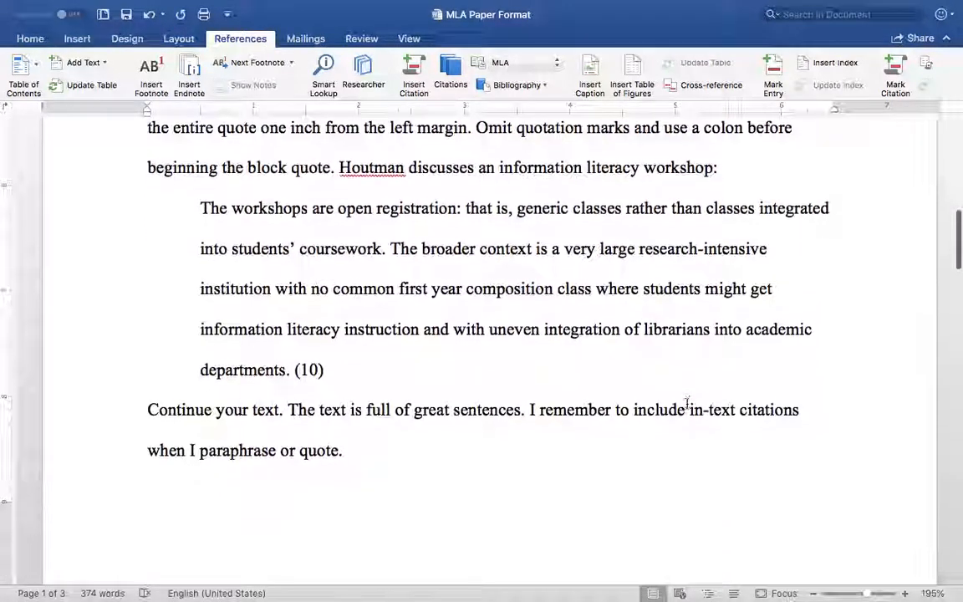
scroll(687, 408, "up", 8)
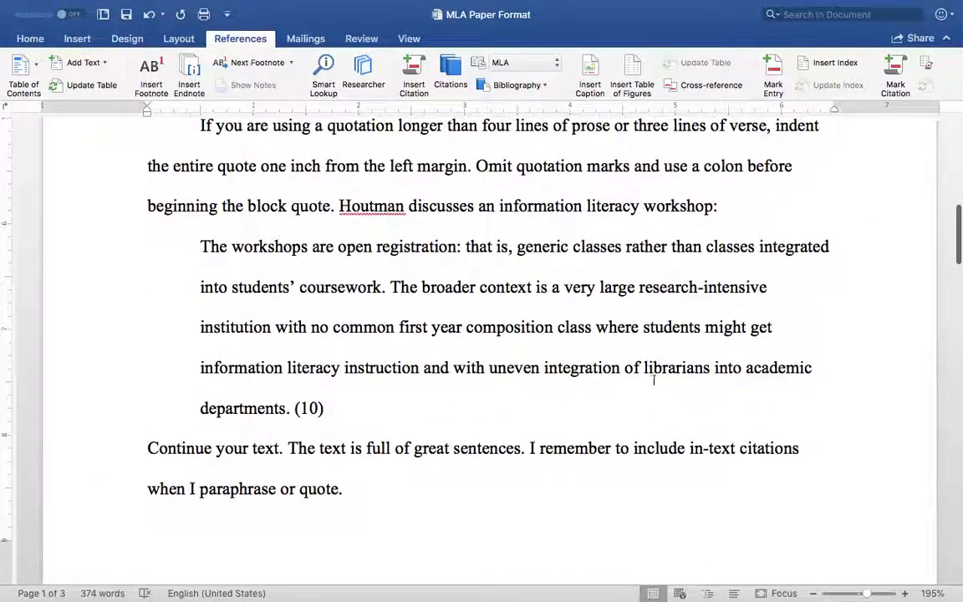
scroll(499, 380, "down", 14)
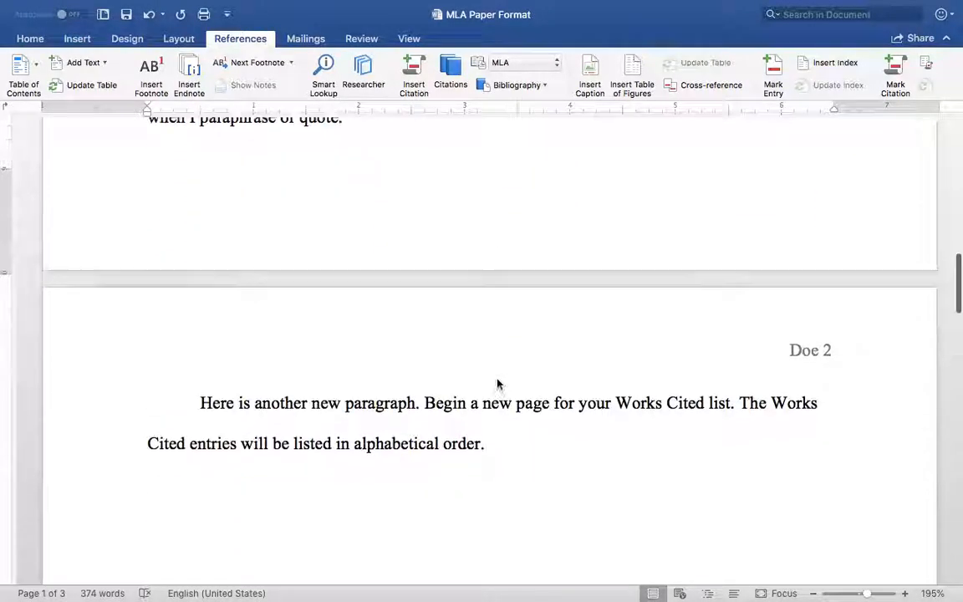
- Examine the layout, ordering and indentation of the source entries on the Works Cited page
scroll(497, 379, "down", 20)
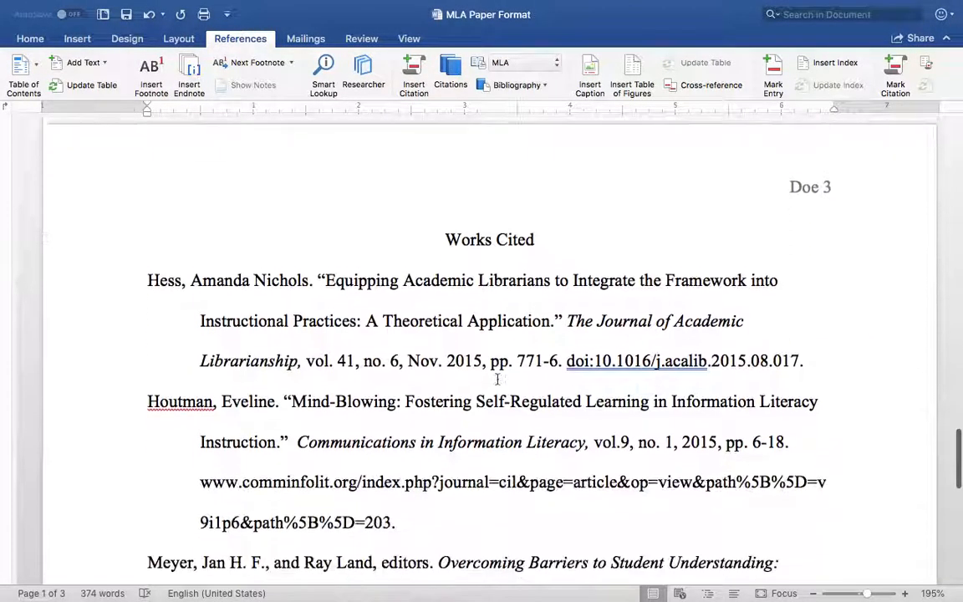
scroll(498, 380, "down", 2)
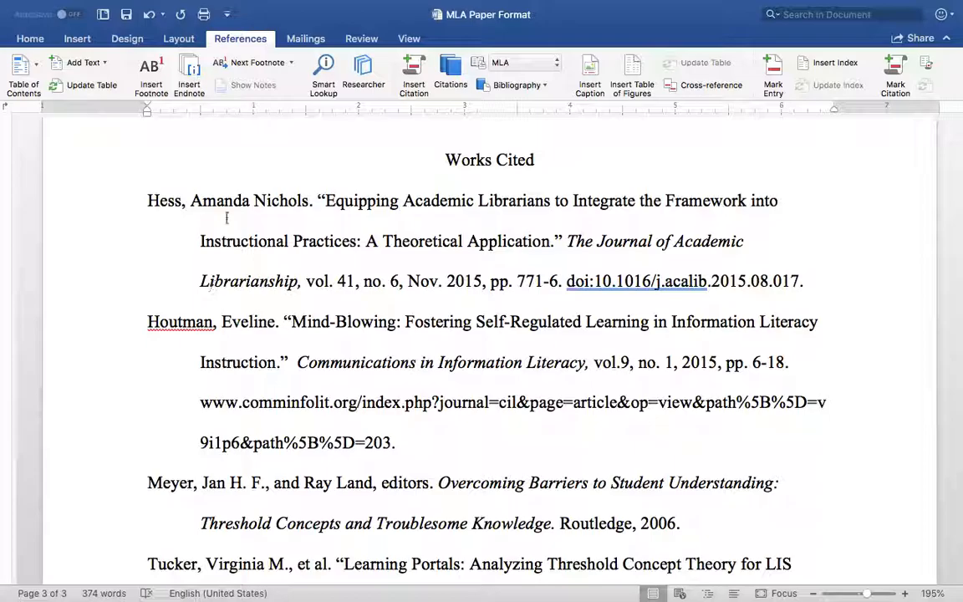
scroll(239, 275, "down", 1)
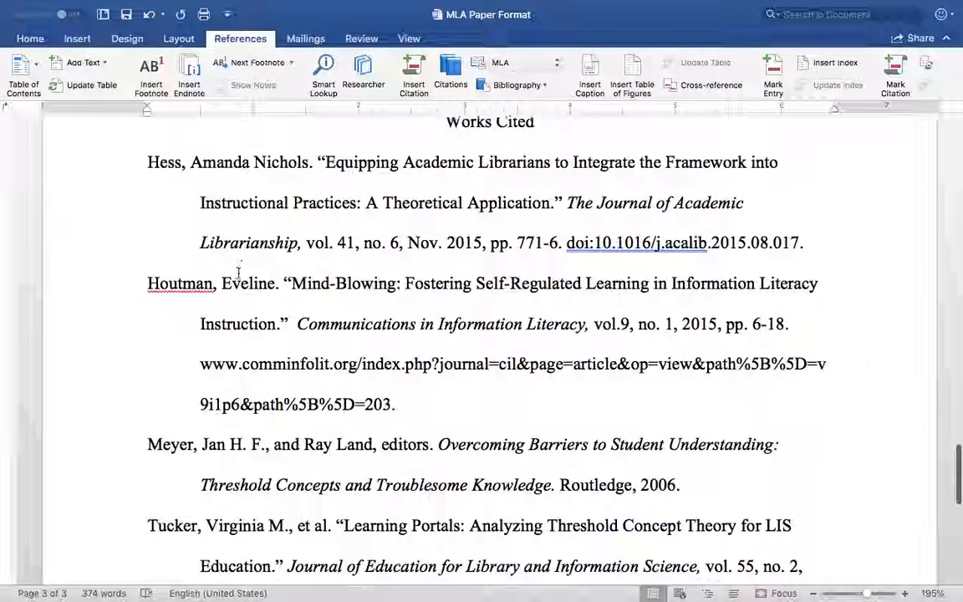
scroll(185, 225, "down", 5)
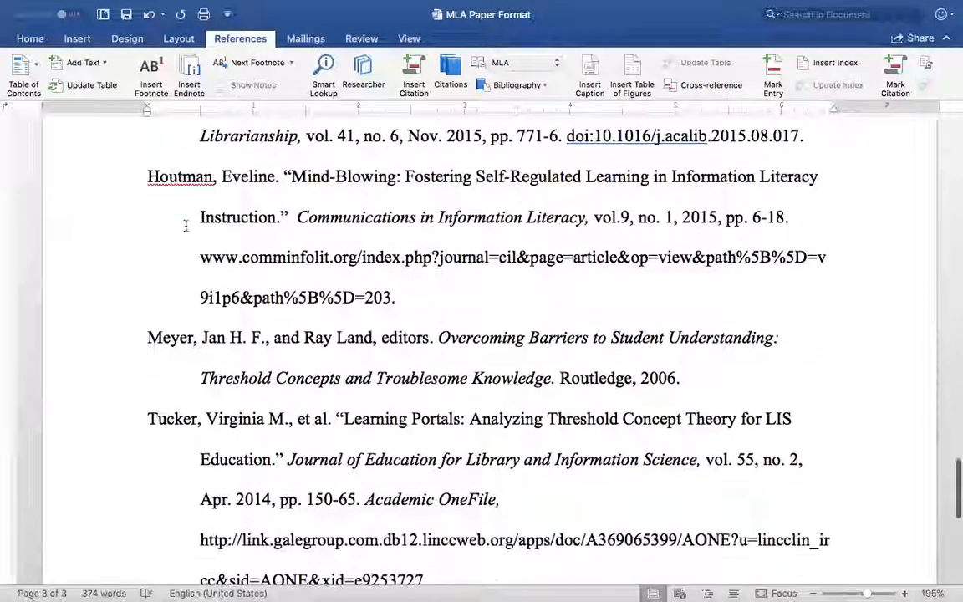
scroll(185, 226, "up", 10)
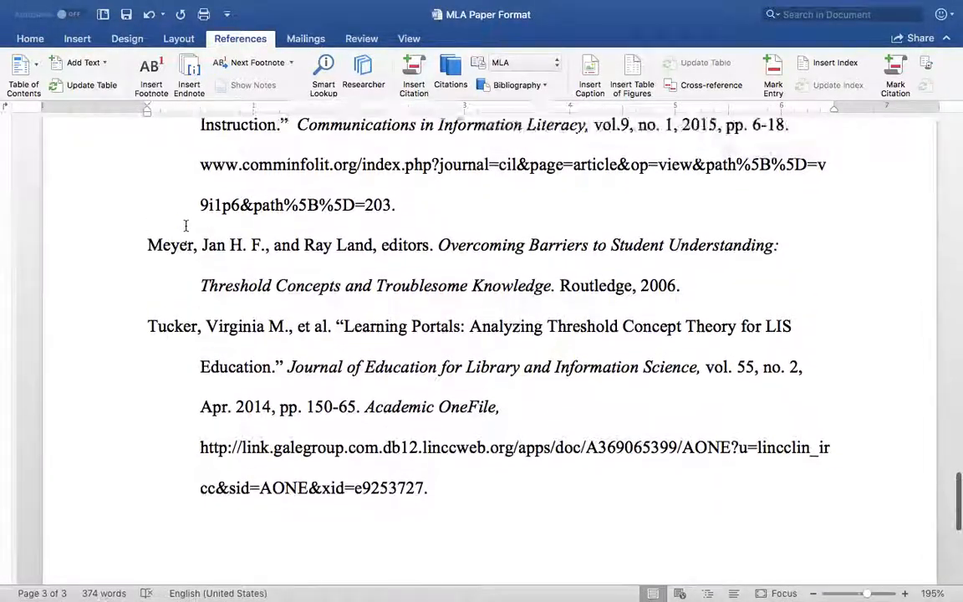
scroll(186, 226, "down", 1)
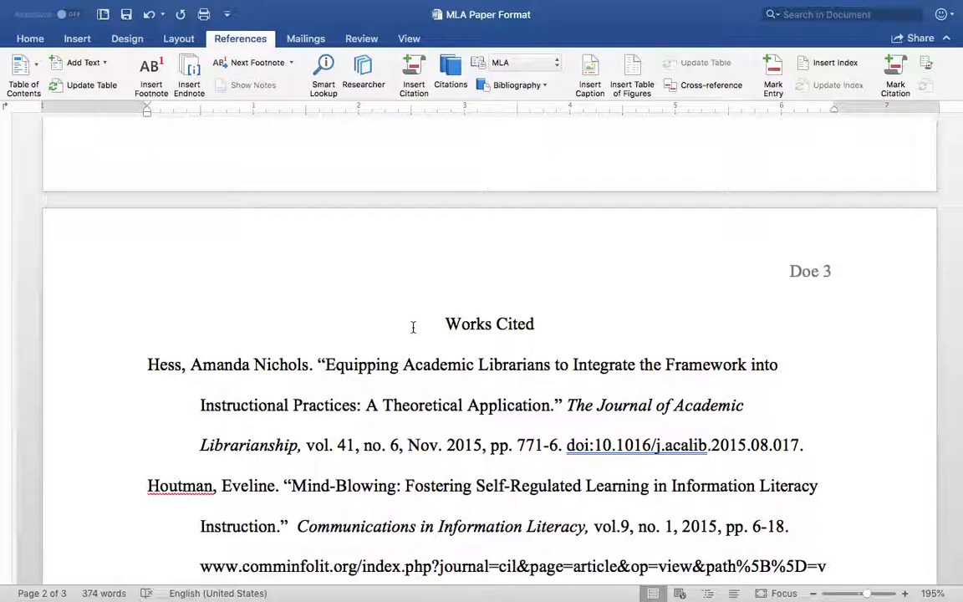
left_click(434, 380)
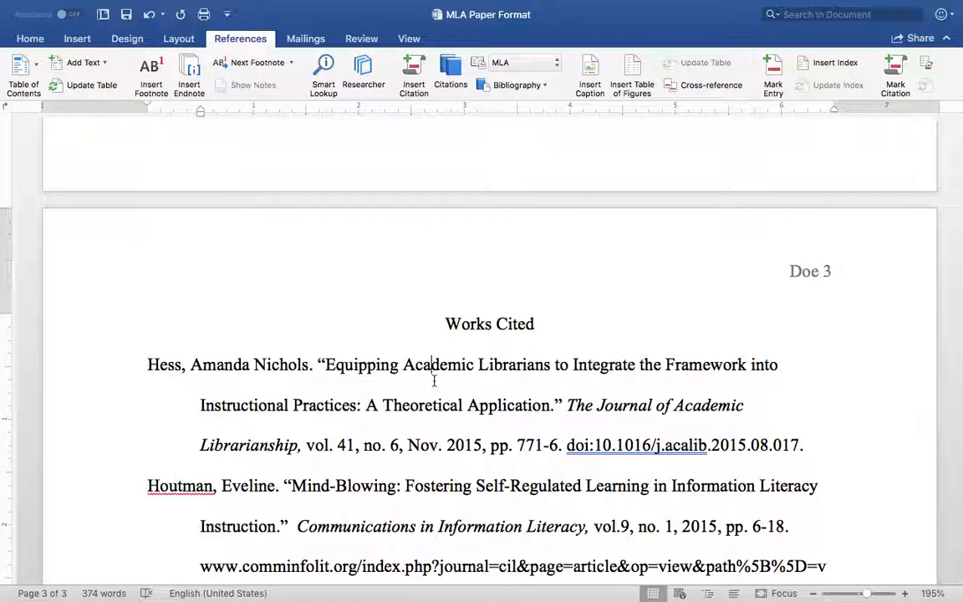
left_click(434, 381)
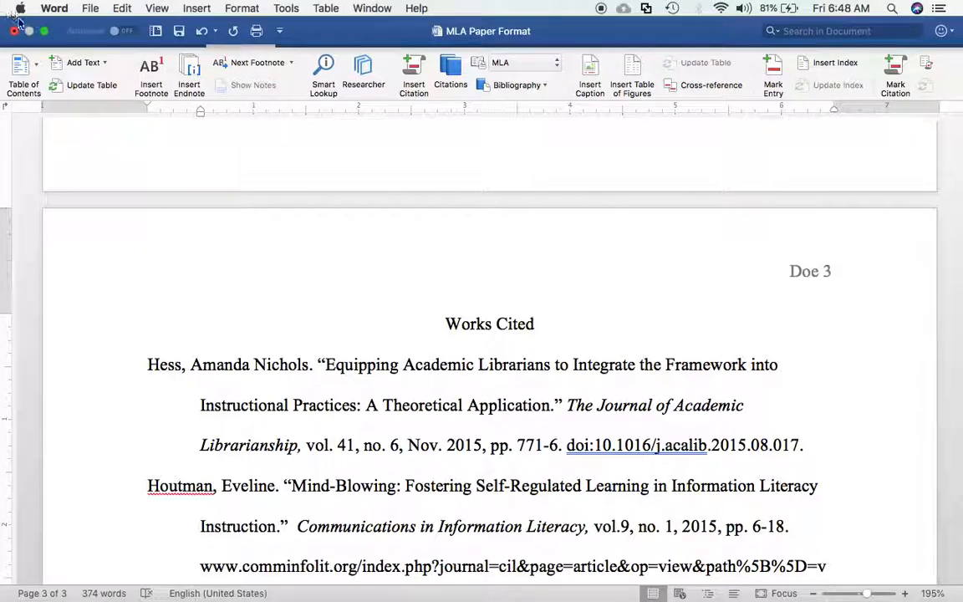
- Return to the MLA Citation Format in a Word Doc document and show its liturgies paragraph in full screen
left_click(42, 31)
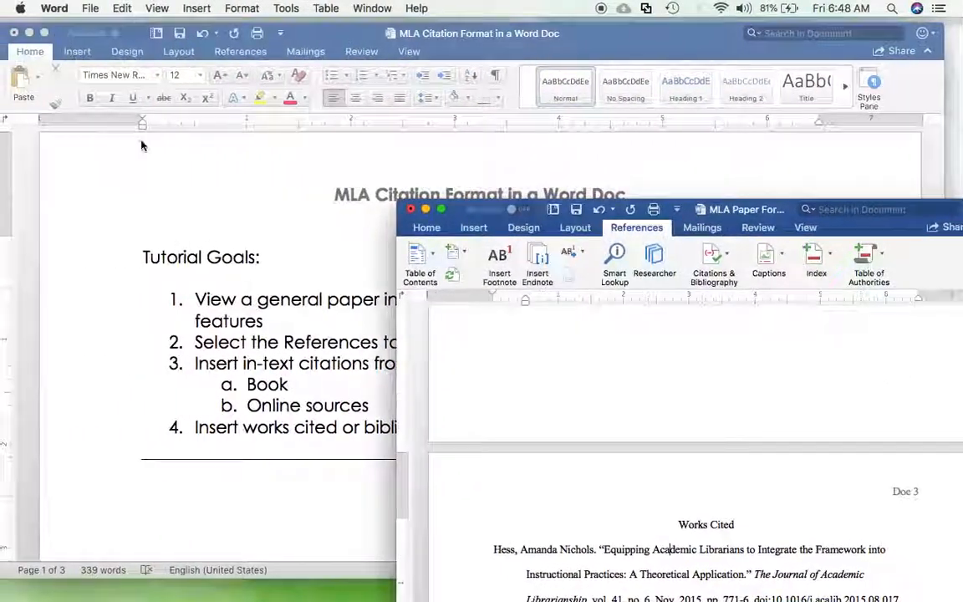
left_click(164, 195)
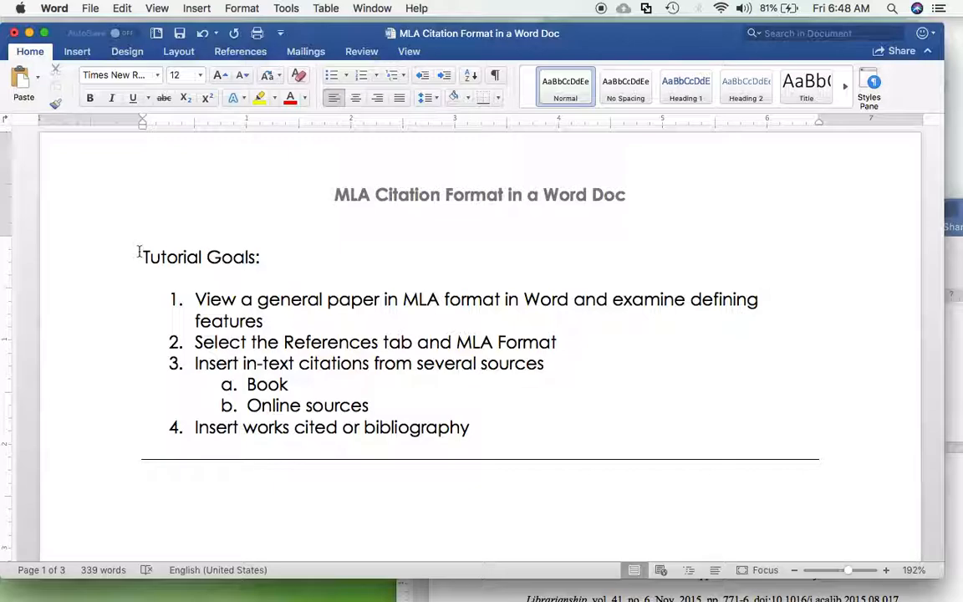
scroll(225, 339, "down", 5)
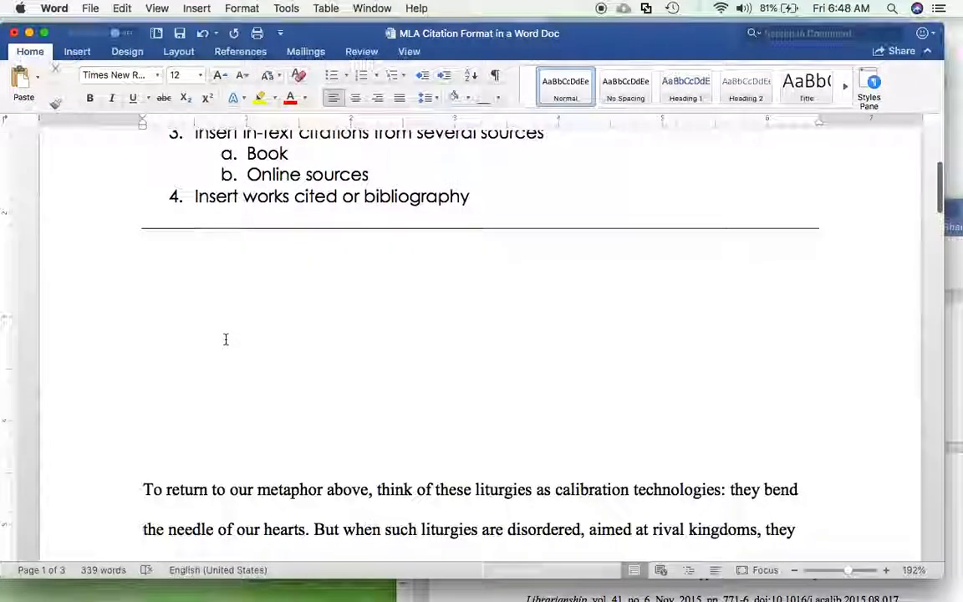
scroll(225, 339, "down", 2)
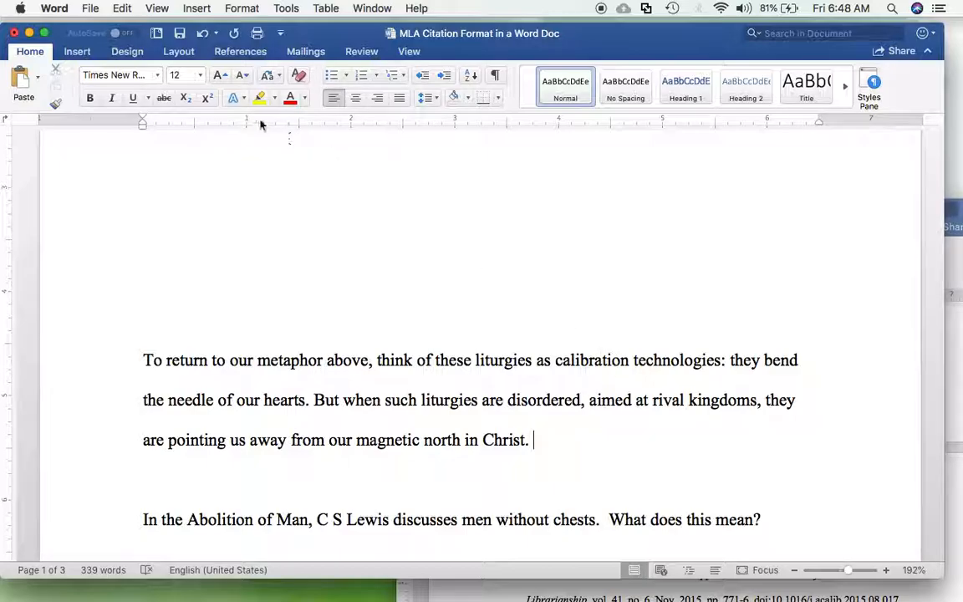
left_click(44, 33)
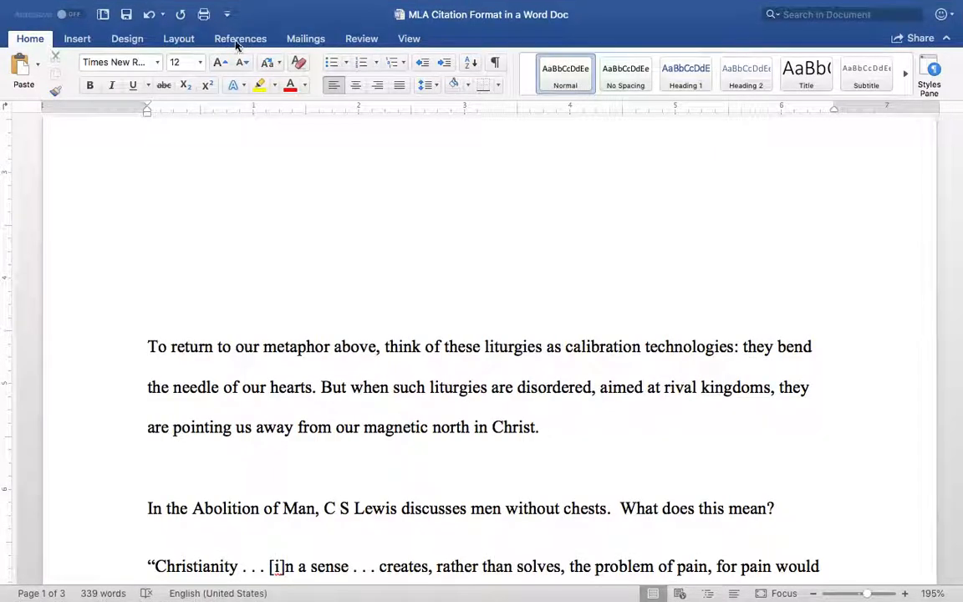
- Set the document's citation style to MLA Seventh Edition
left_click(235, 43)
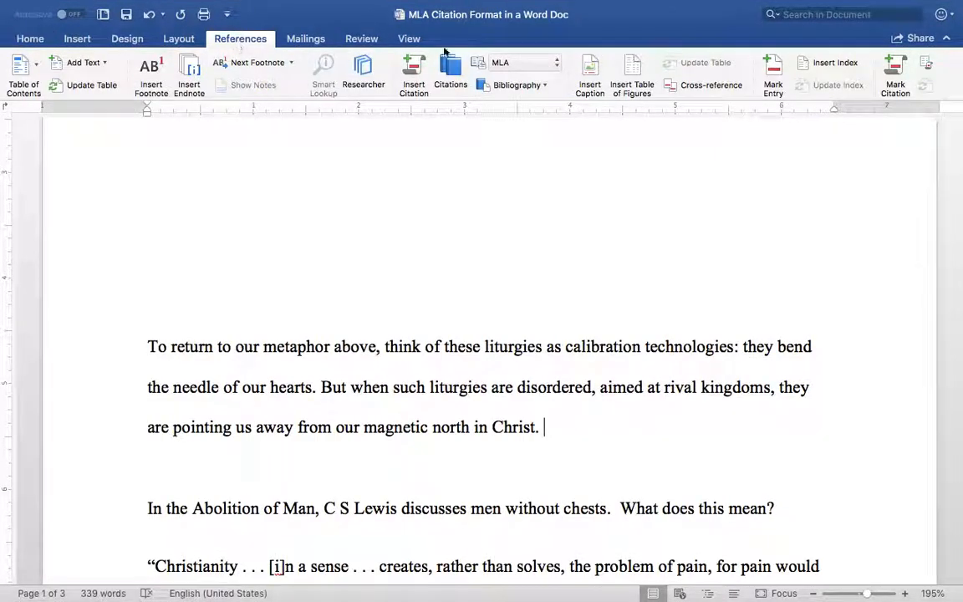
left_click(557, 64)
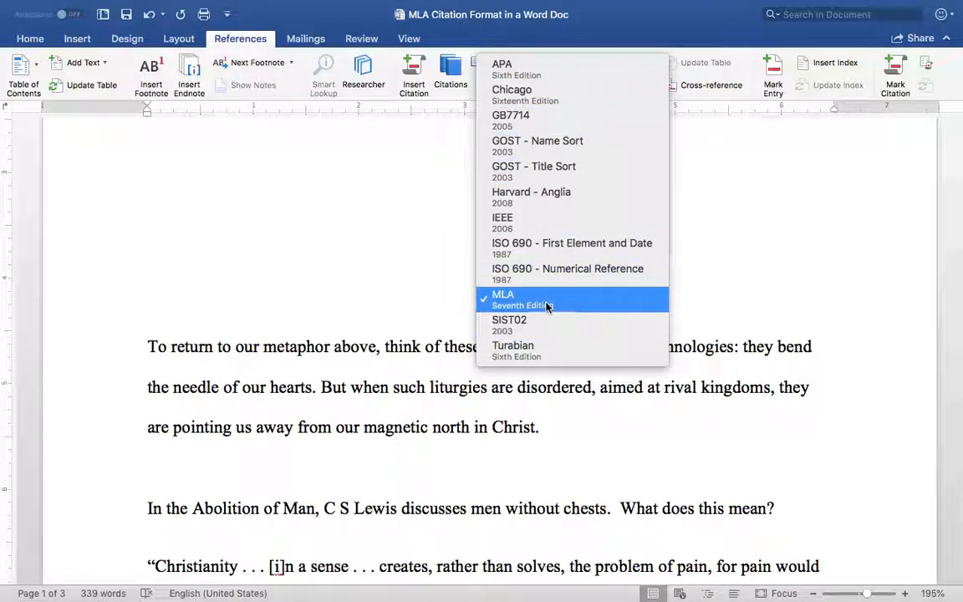
left_click(504, 303)
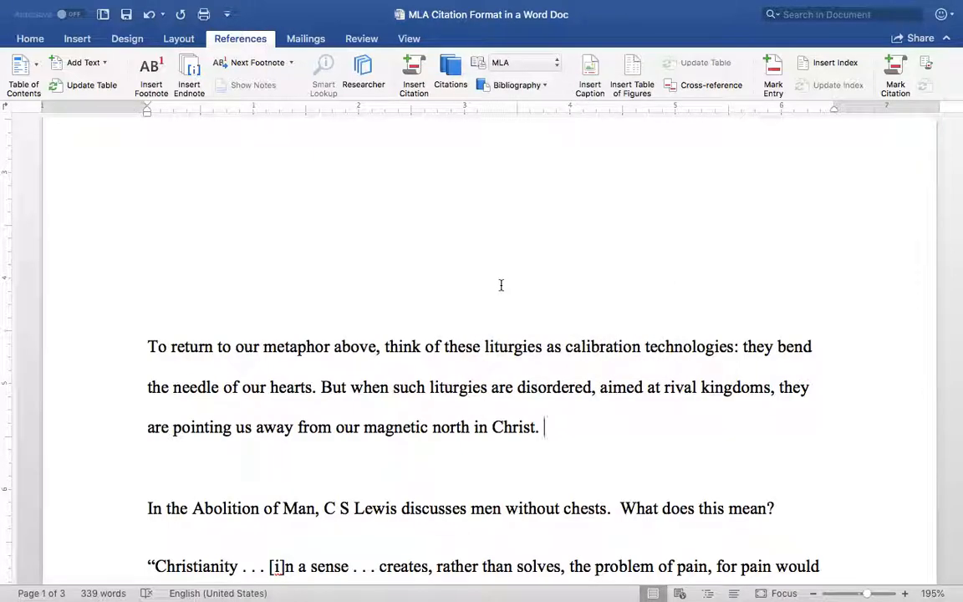
- Start a new citation source of type Book after the liturgies paragraph and enter the author's last and first name
left_click(411, 71)
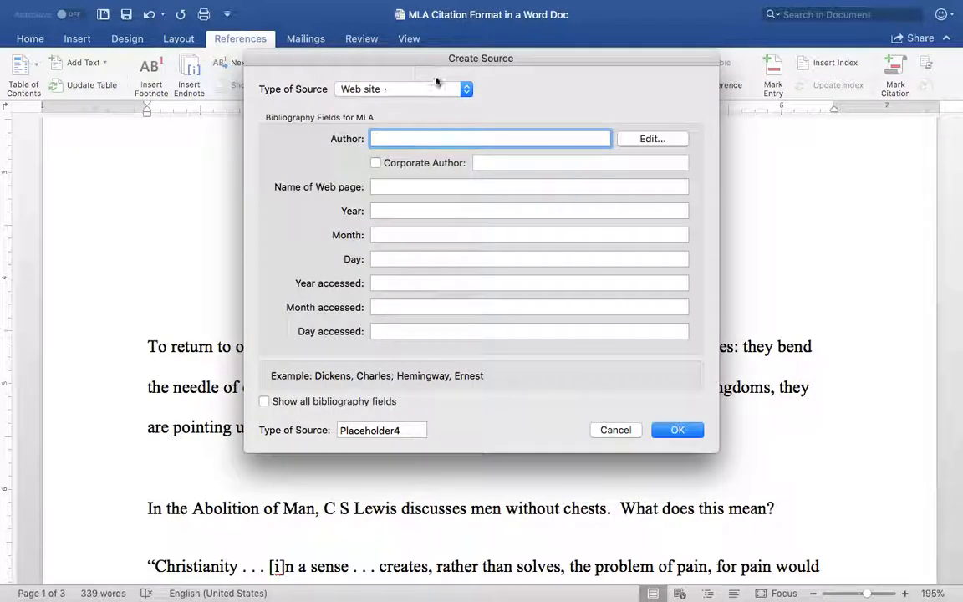
left_click(469, 91)
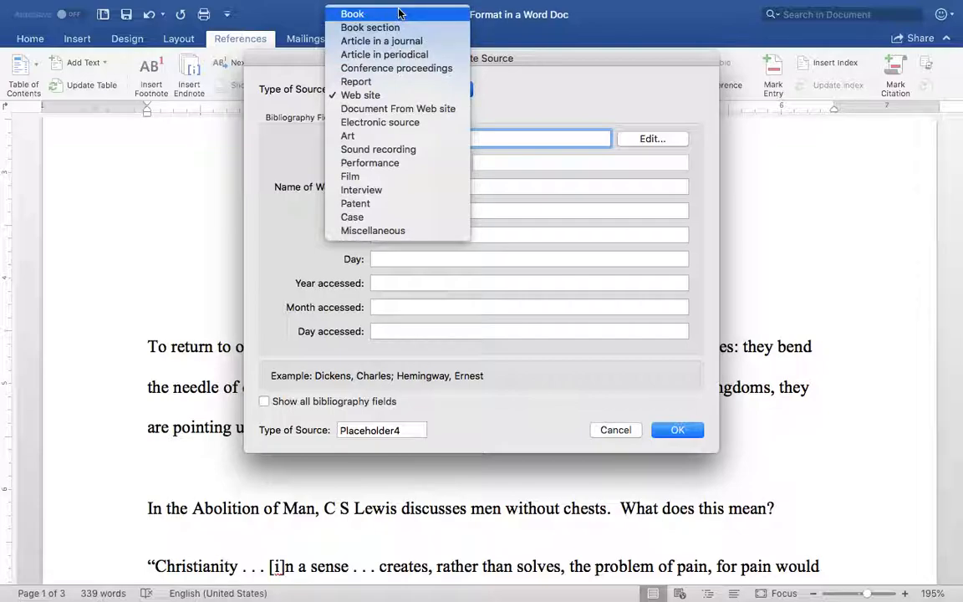
left_click(398, 15)
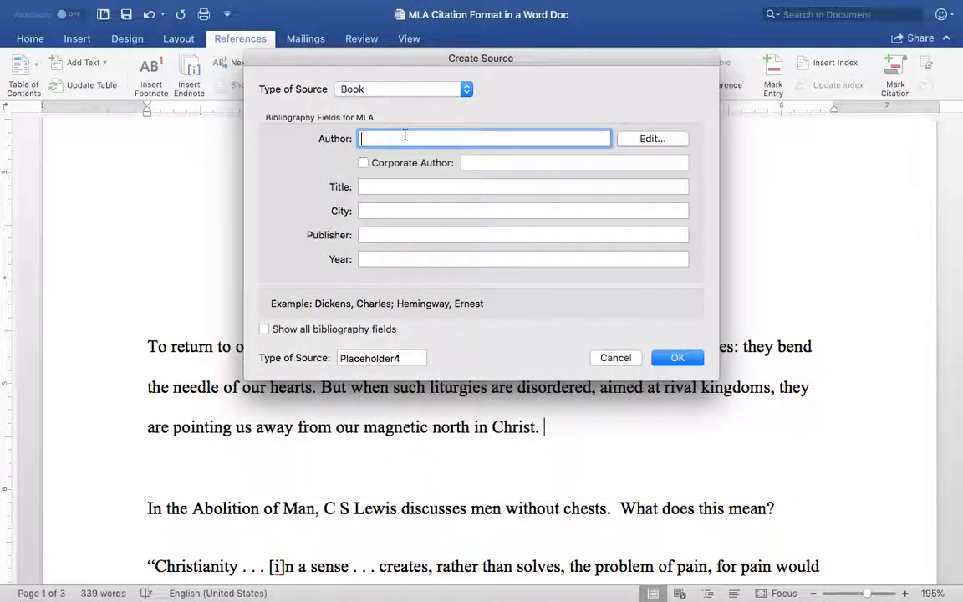
type("Smit")
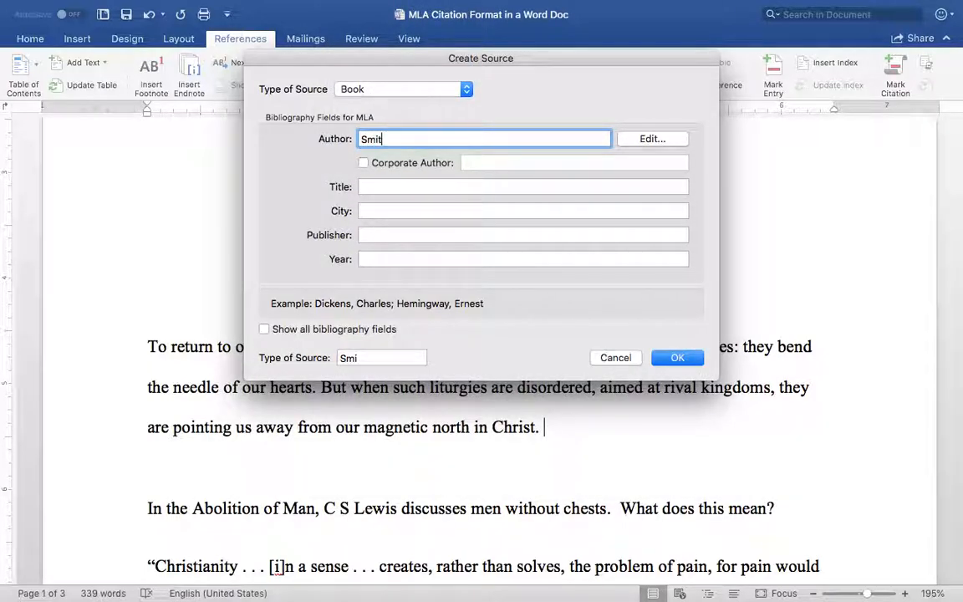
type("h, James")
- Fill in the book source with title The Spiritual Power of Habit, city New York, publisher Zondervan and year 2016
left_click(390, 185)
type("The Spr")
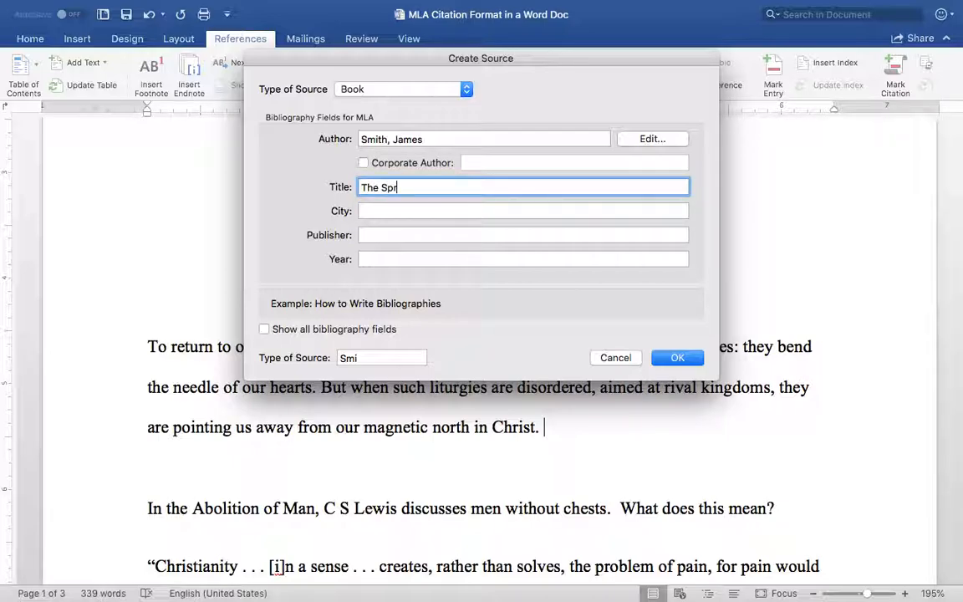
type("ritual Power of HA")
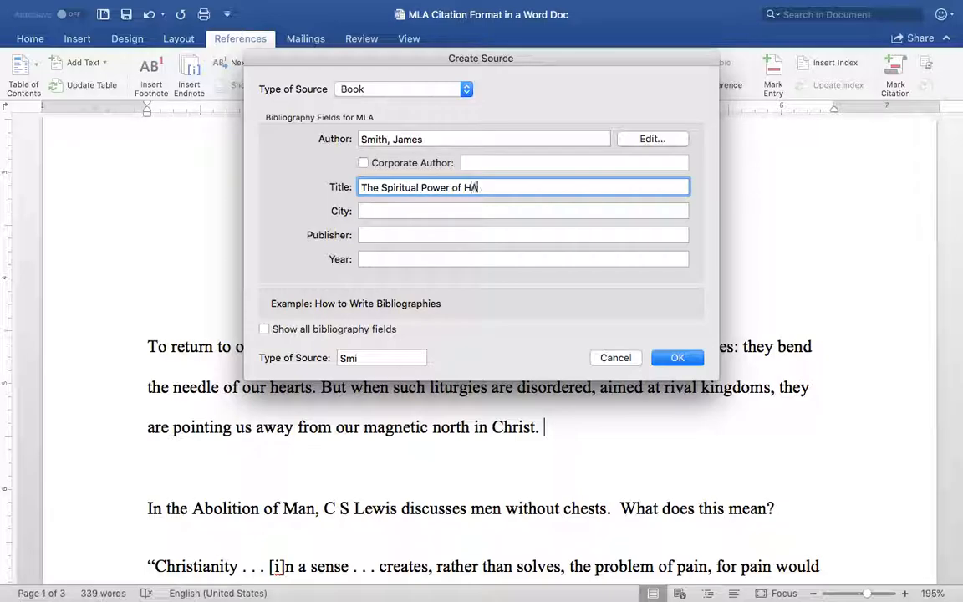
type("bit")
left_click(368, 211)
type("New York")
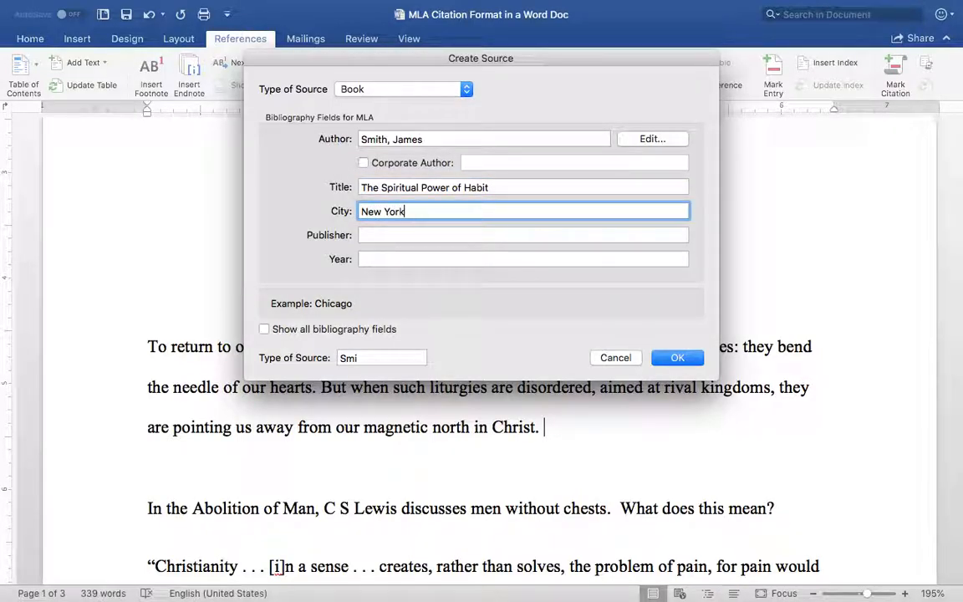
left_click(378, 235)
type("Zo")
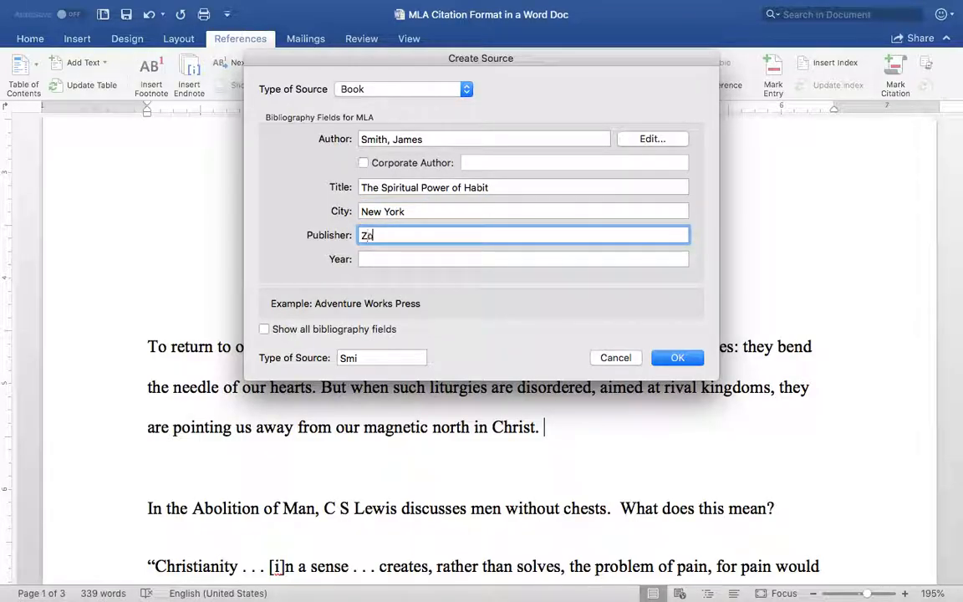
type("ndervan")
left_click(368, 260)
type("2016")
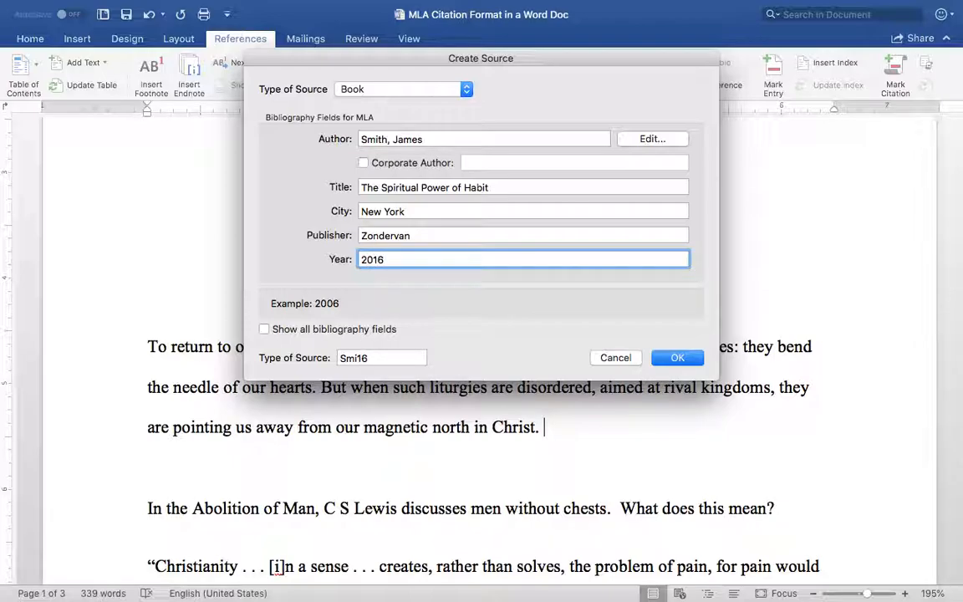
- Show all bibliography fields for the book source, set its pages to 46 and add the source to the document
left_click(264, 328)
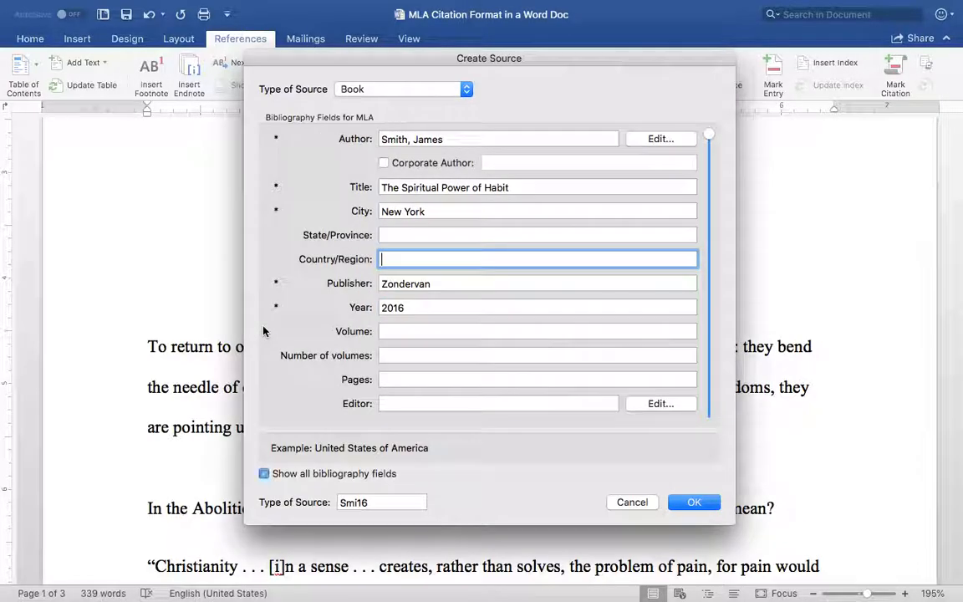
left_click(407, 379)
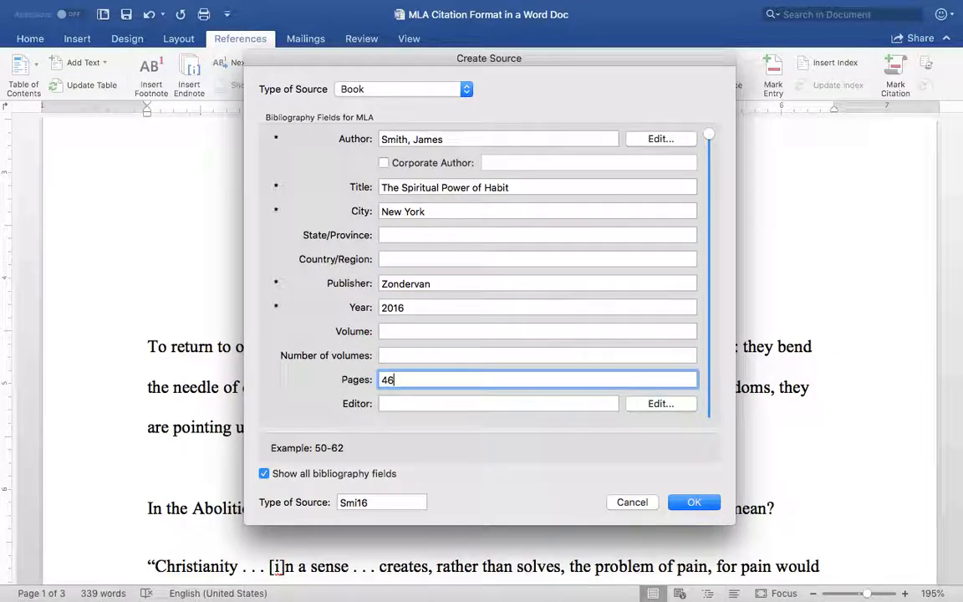
left_click(692, 504)
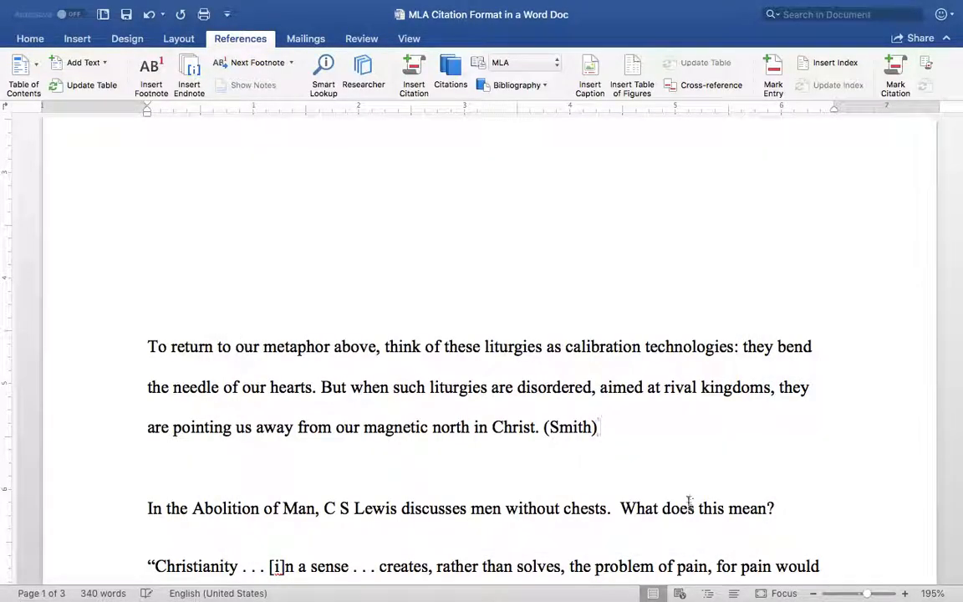
- Add page 46 to the in-text citation at the end of the liturgies paragraph
left_click(597, 427)
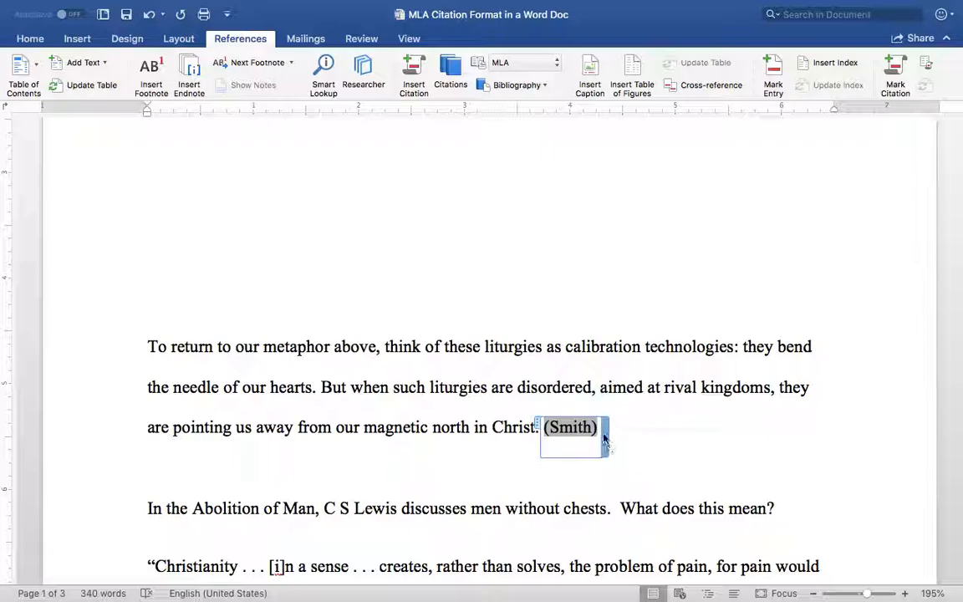
left_click(605, 436)
left_click(641, 466)
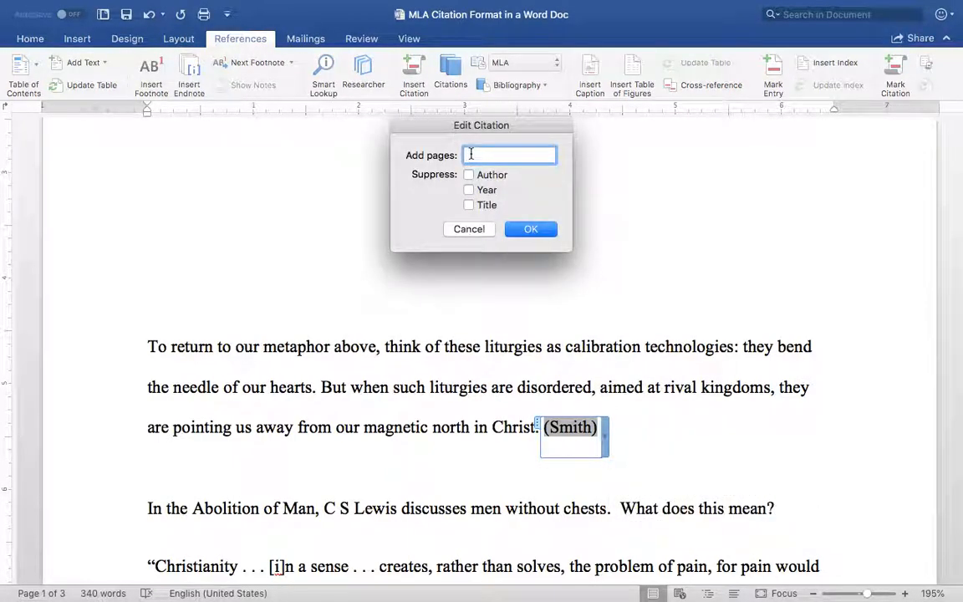
type("46")
left_click(531, 228)
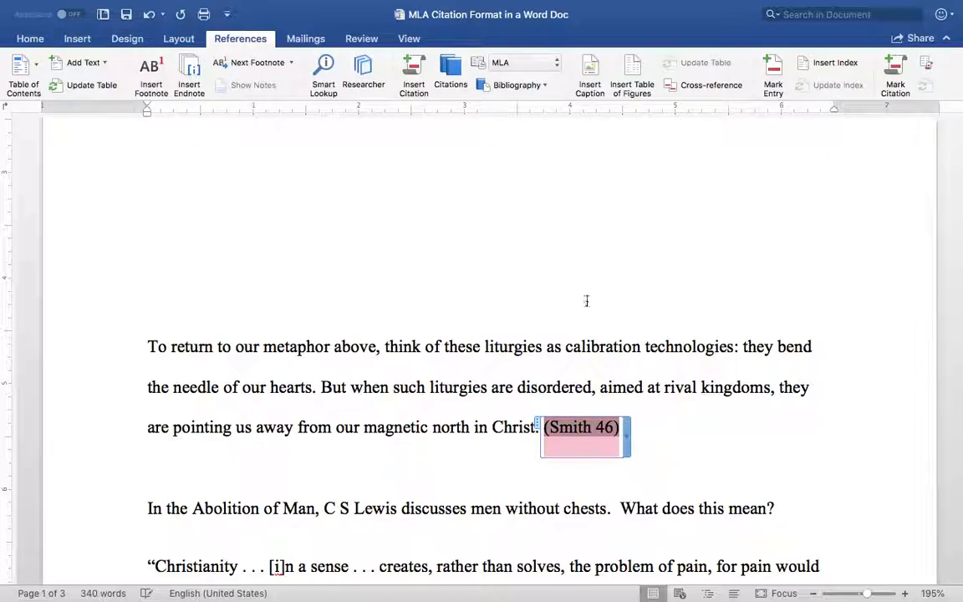
right_click(630, 456)
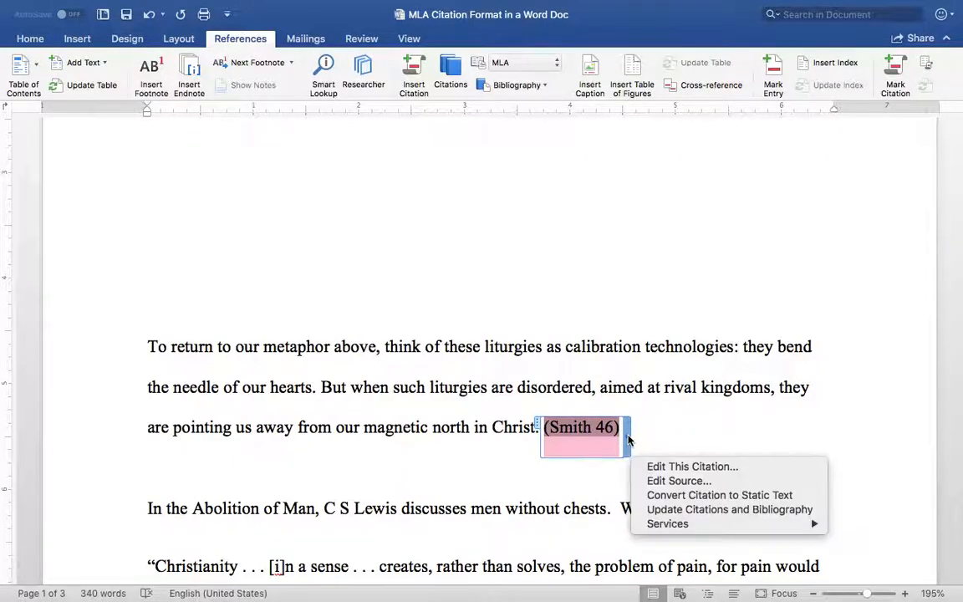
left_click(674, 466)
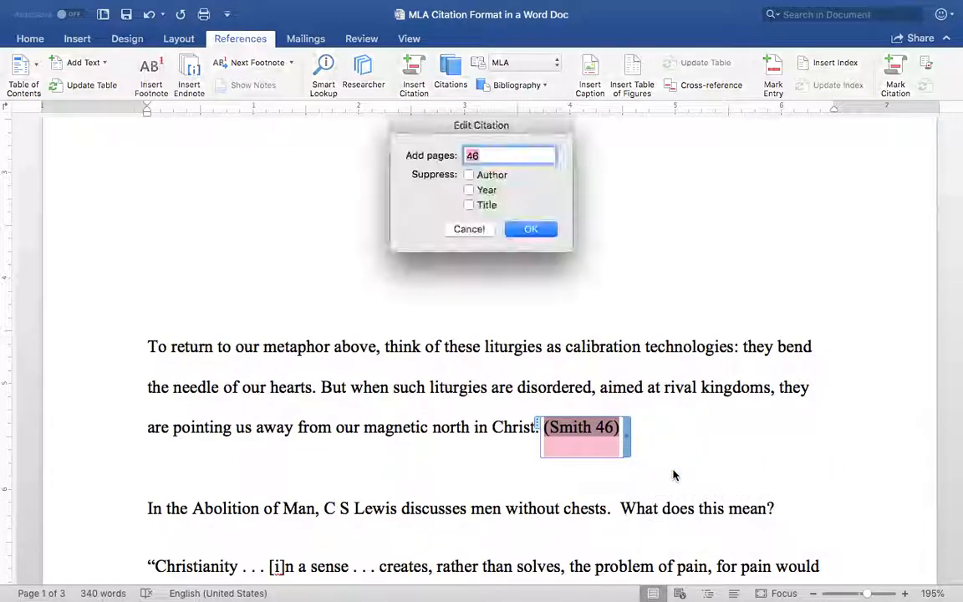
left_click(535, 228)
- Start a new citation source of type Web site after the quotation ending "righteous and loving" and enter the author's last and first name
scroll(494, 482, "down", 5)
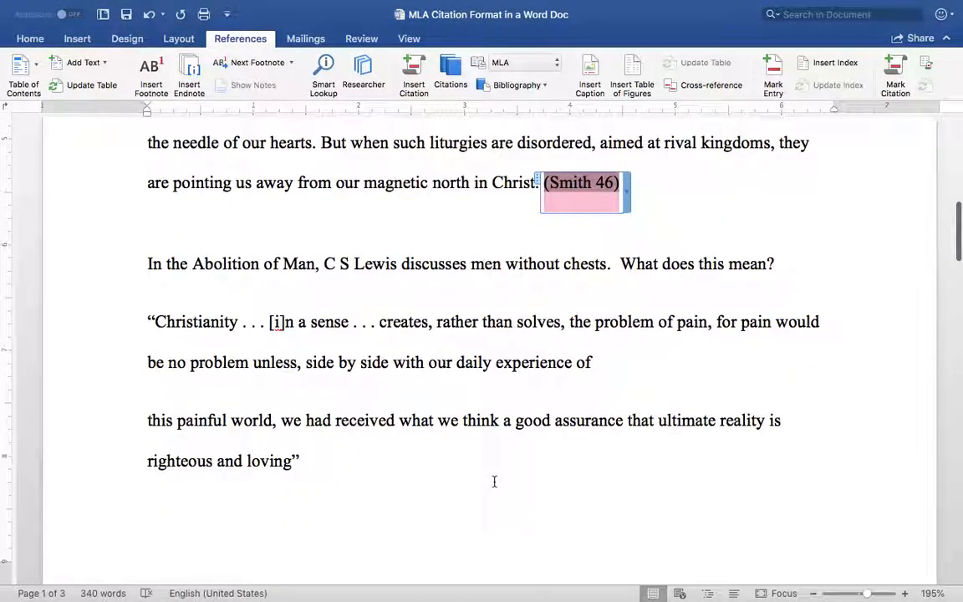
left_click(393, 458)
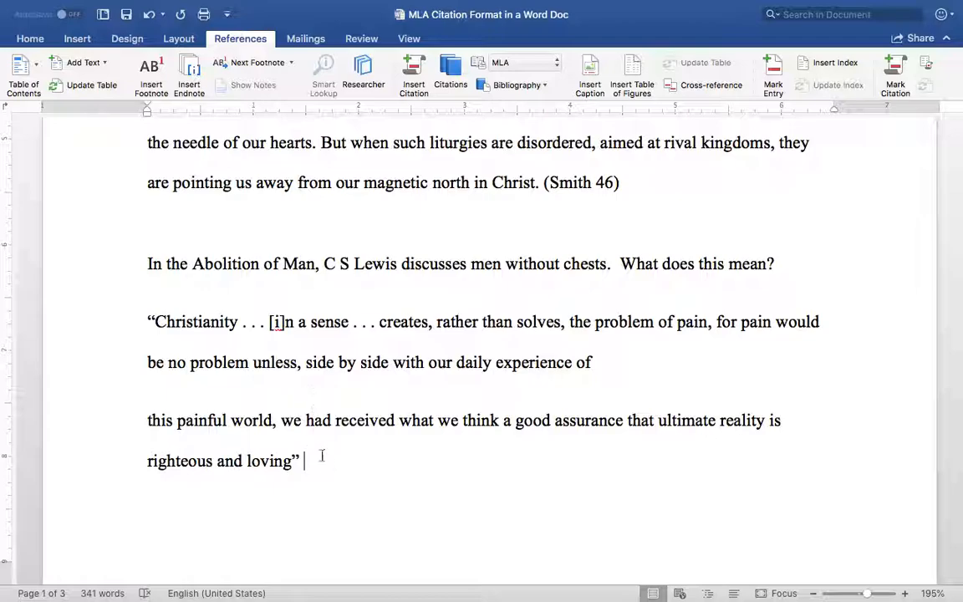
scroll(390, 297, "up", 1)
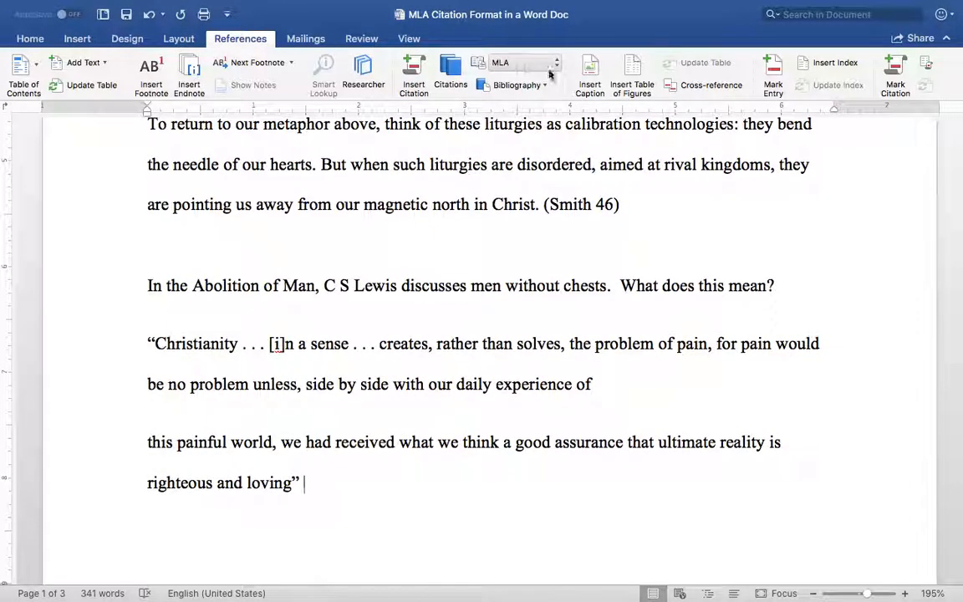
left_click(418, 70)
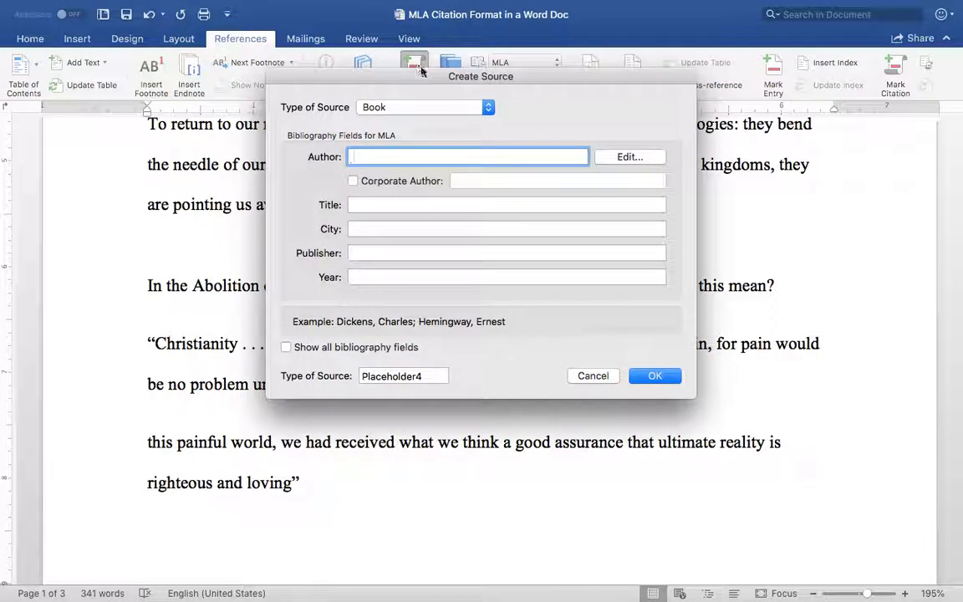
left_click(488, 108)
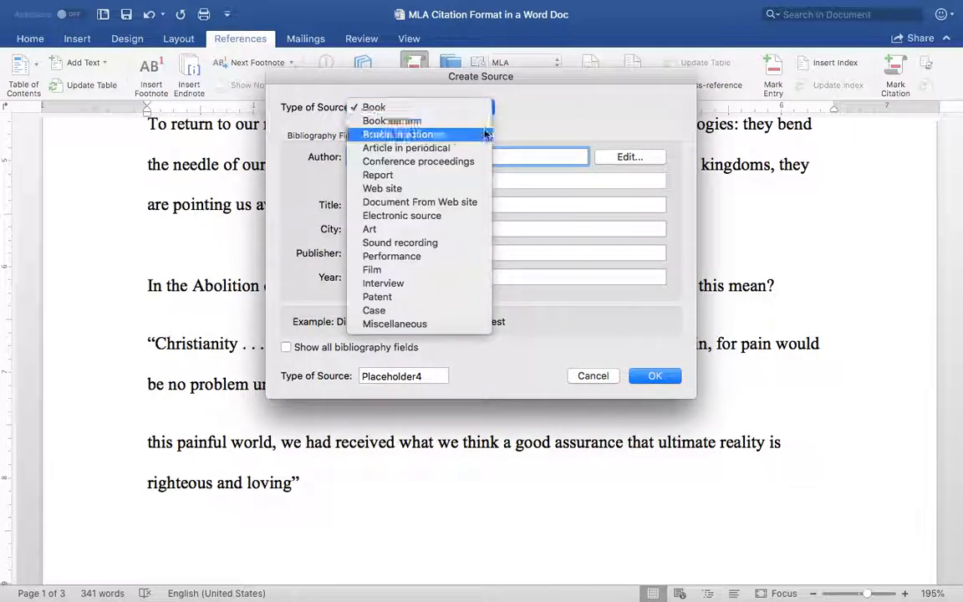
left_click(449, 189)
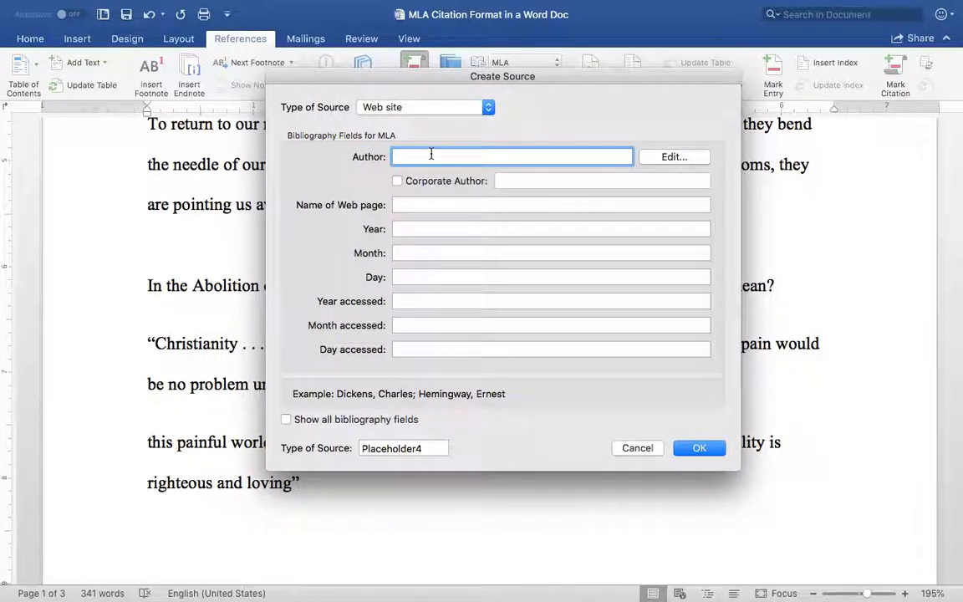
type("Cloud, Henry")
- Name the source's web page Summary in Literature and set its publication date to 2009, May, 5
left_click(422, 205)
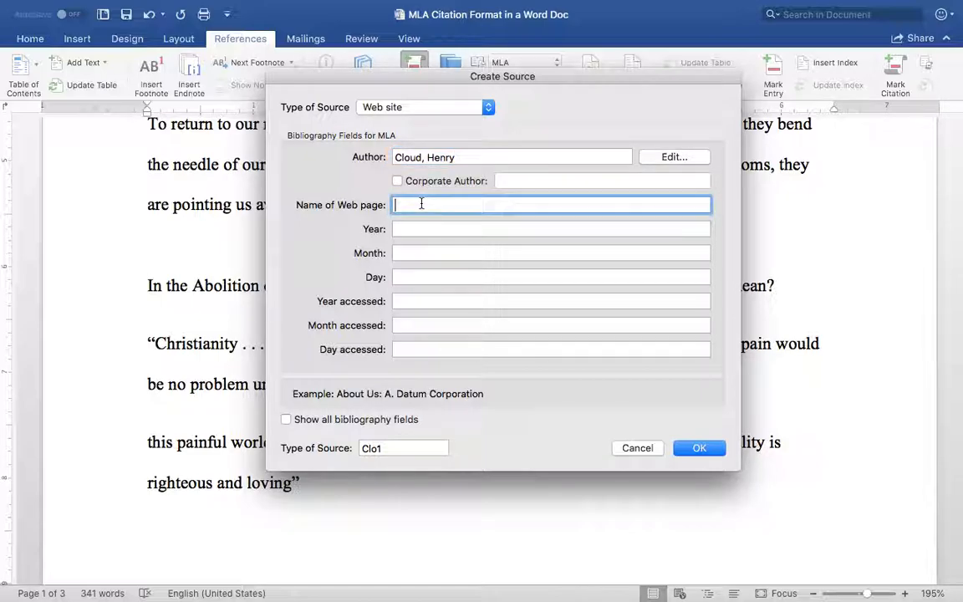
type("Summary in Literature")
left_click(427, 230)
type("2009")
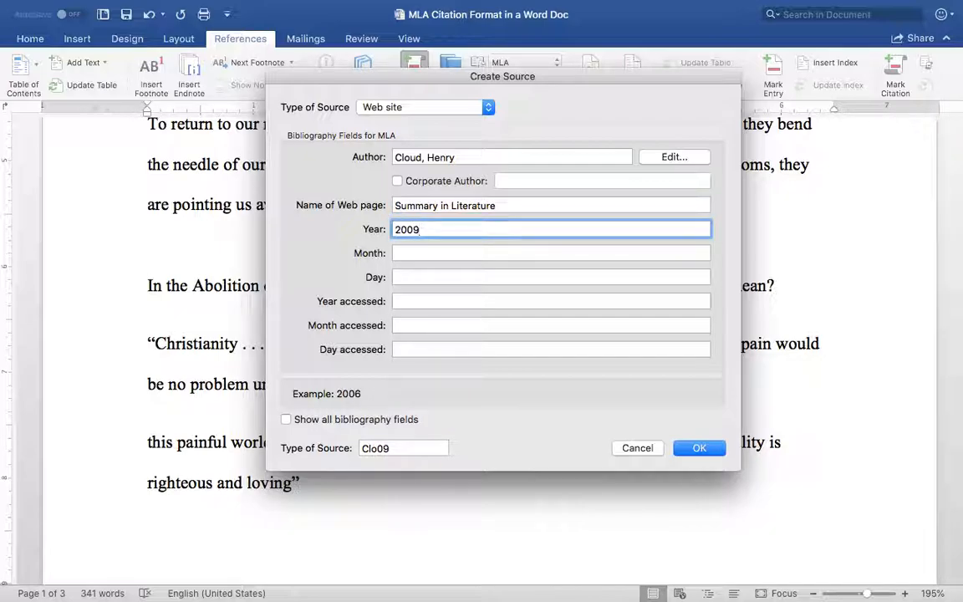
left_click(425, 252)
type("May")
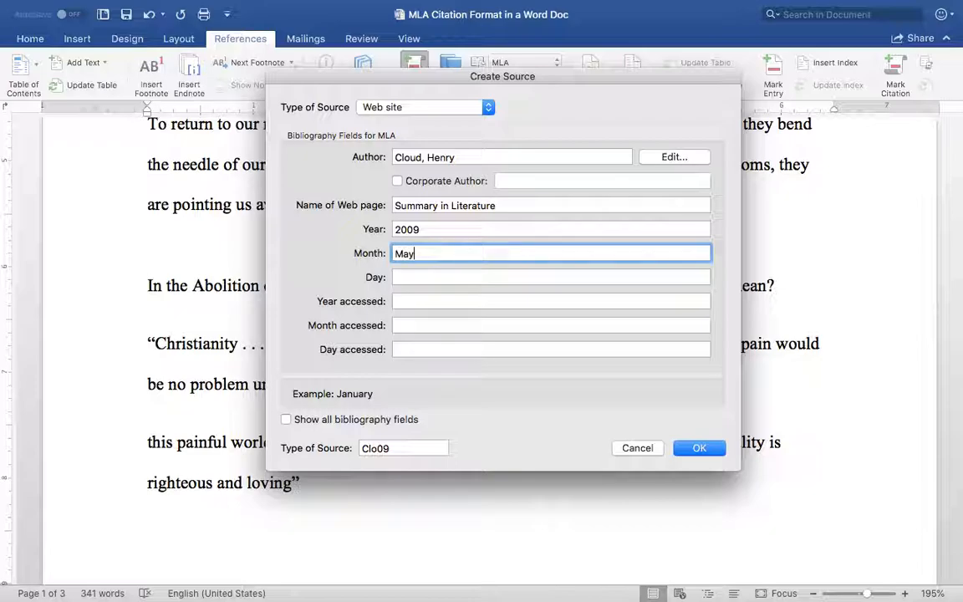
left_click(423, 276)
type("5")
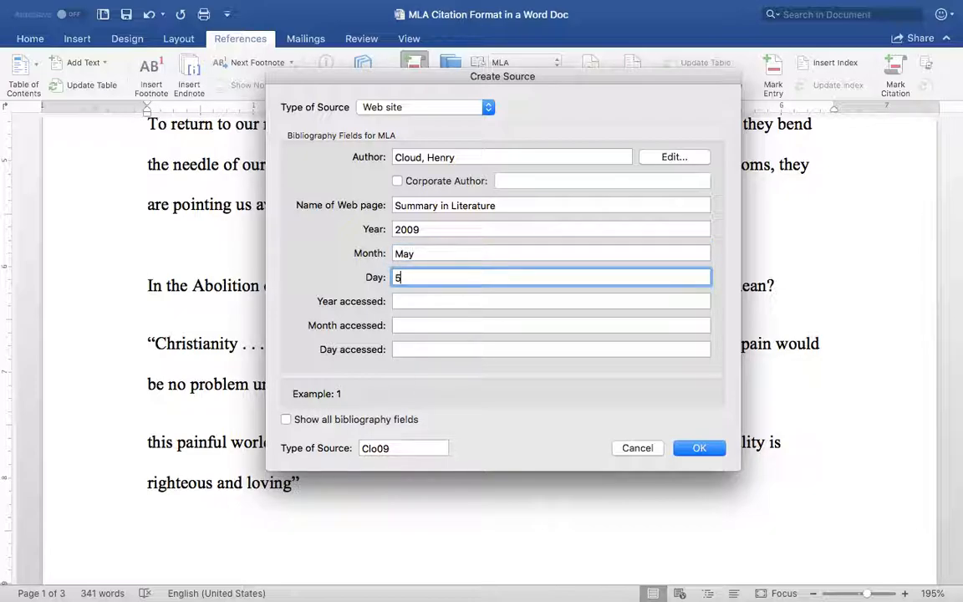
- Set the web site source's access date to 2018, July, 27 and insert the citation
left_click(414, 301)
type("2018")
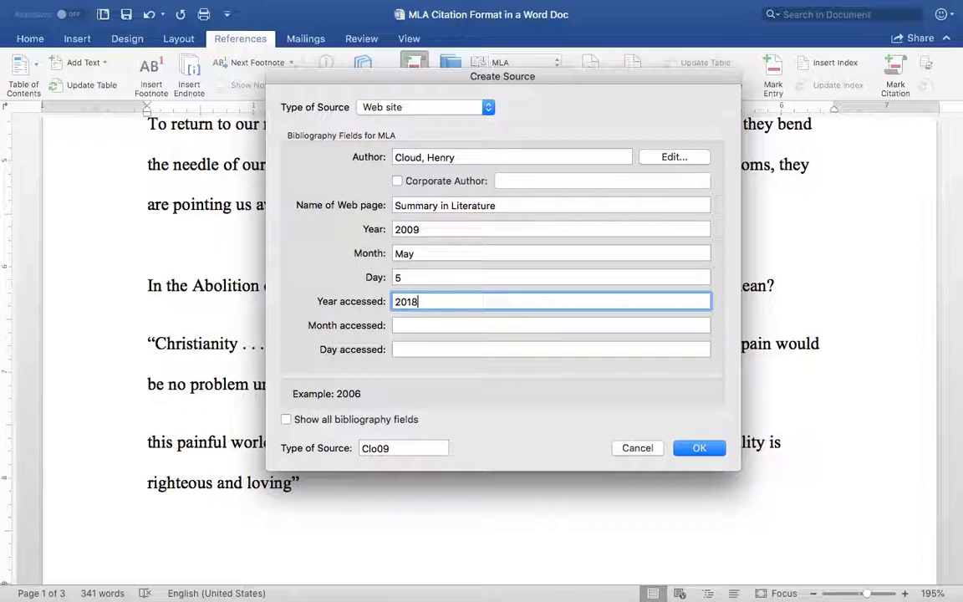
left_click(416, 325)
type("July")
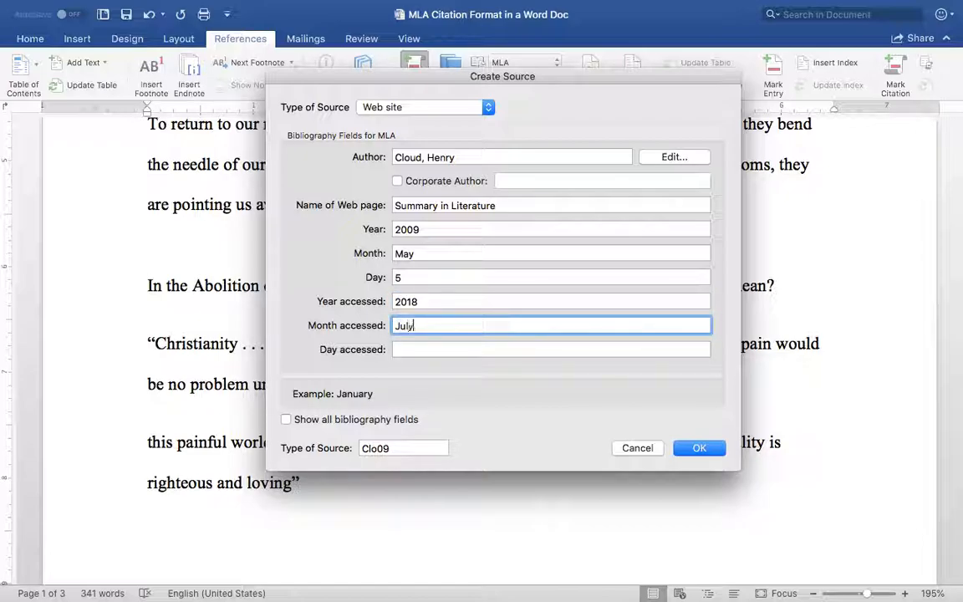
left_click(422, 351)
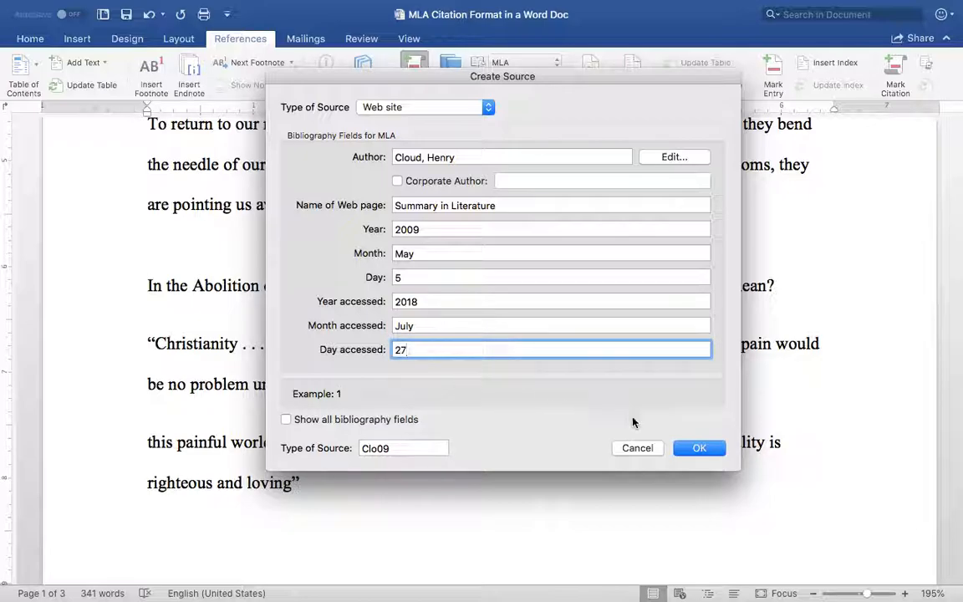
left_click(688, 449)
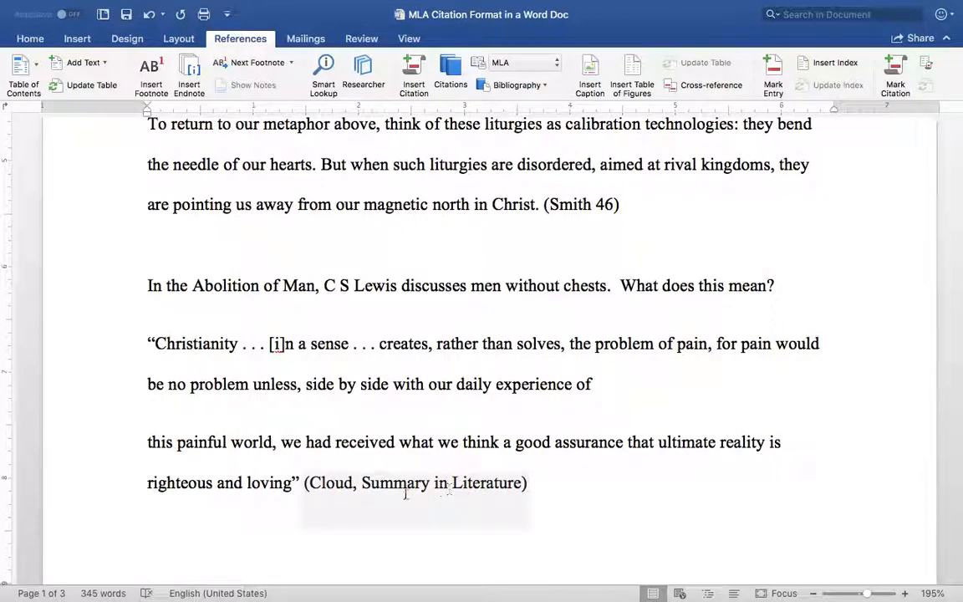
- Add page 1 to the web site citation after the "righteous and loving" quotation
right_click(522, 482)
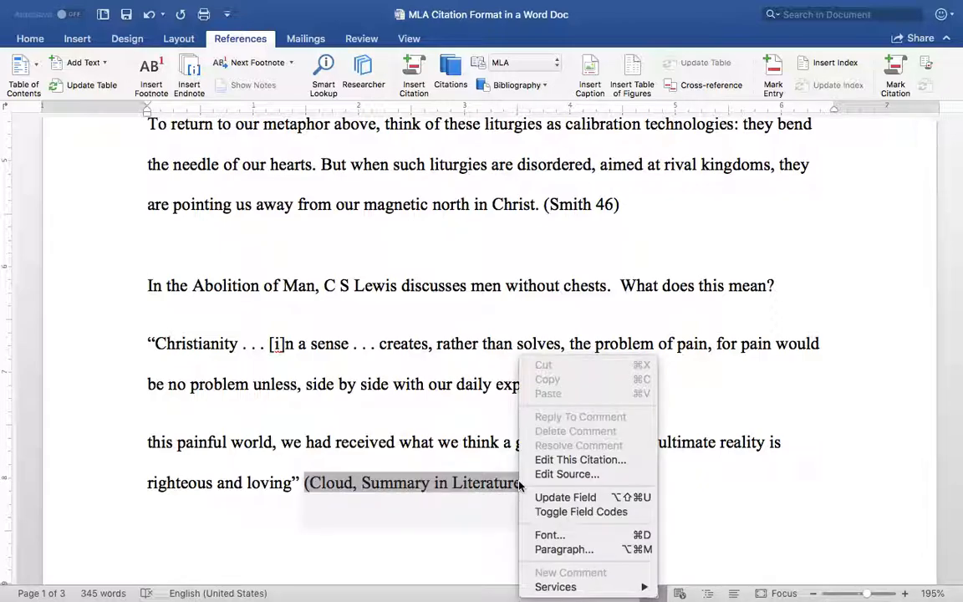
left_click(556, 461)
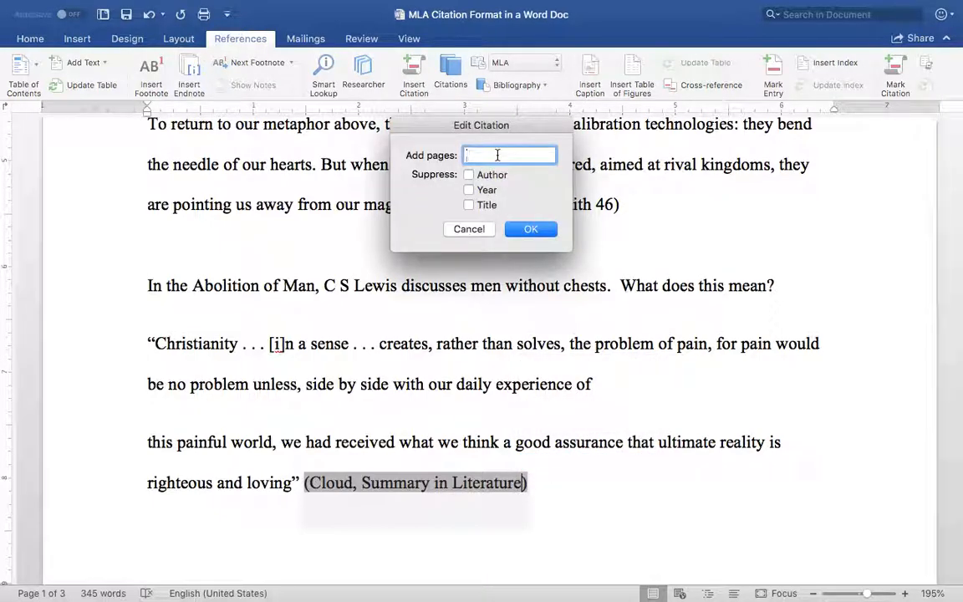
type("1")
left_click(533, 229)
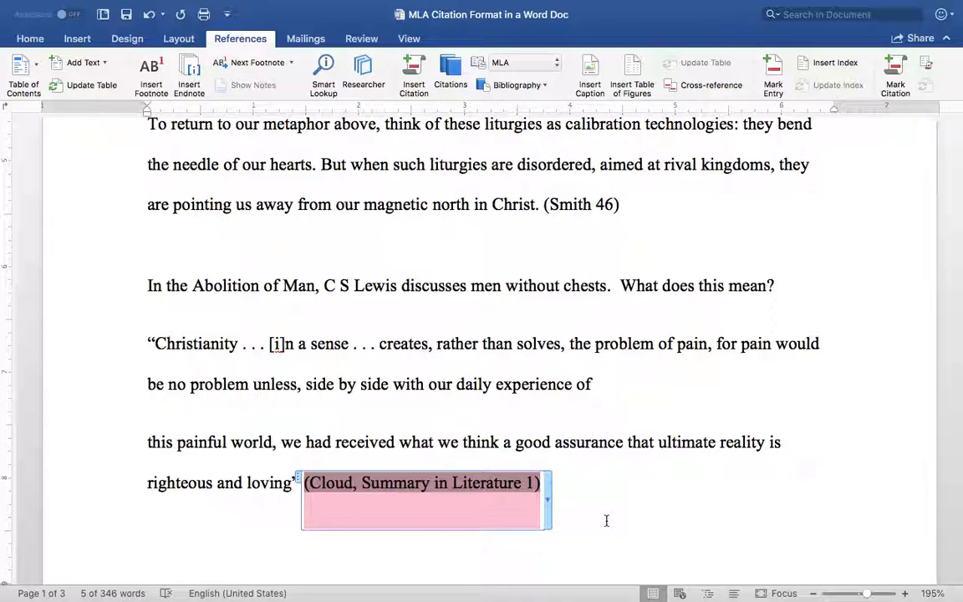
- Try to insert a Works Cited list while the web site citation is still selected
left_click(546, 86)
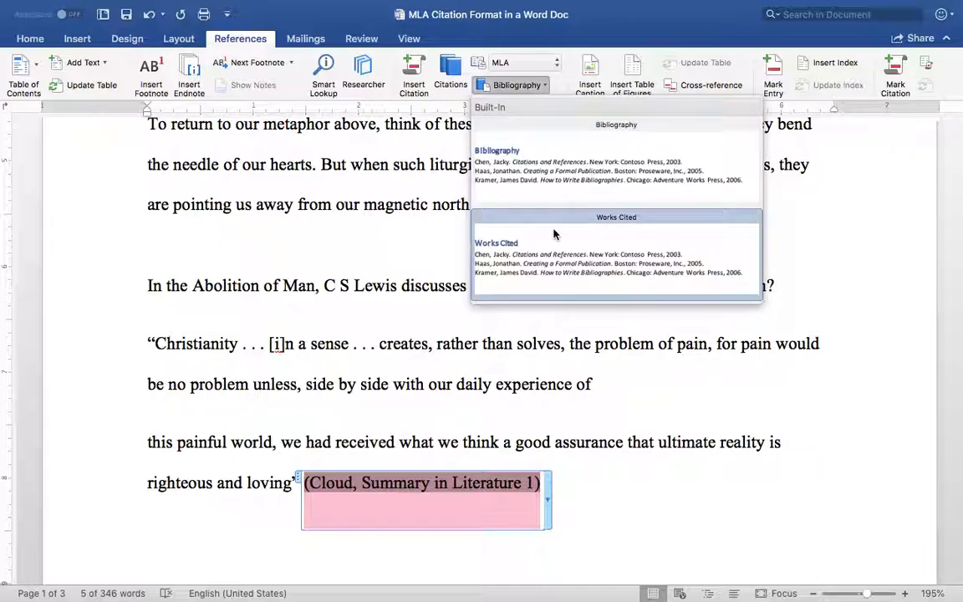
left_click(548, 87)
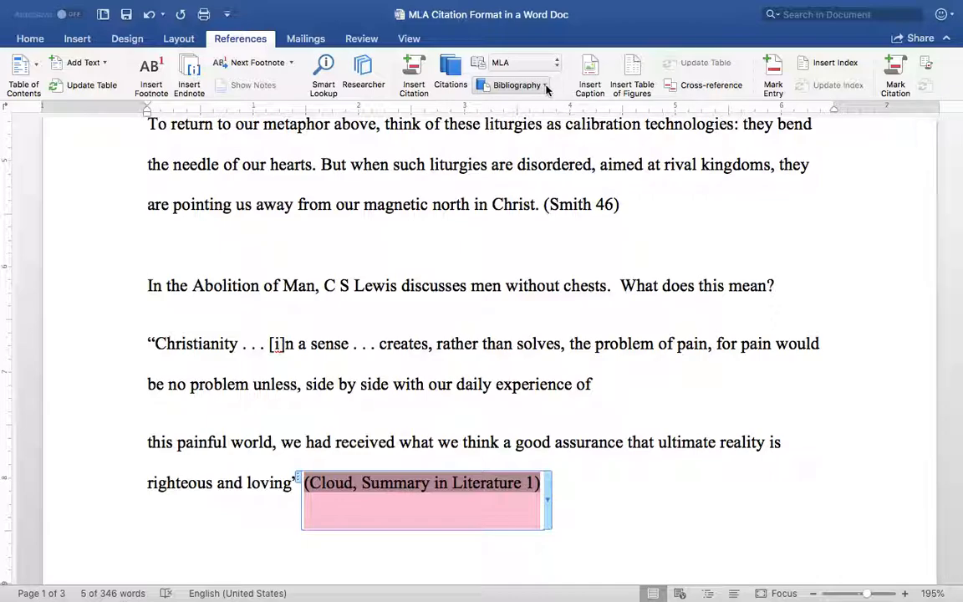
left_click(546, 87)
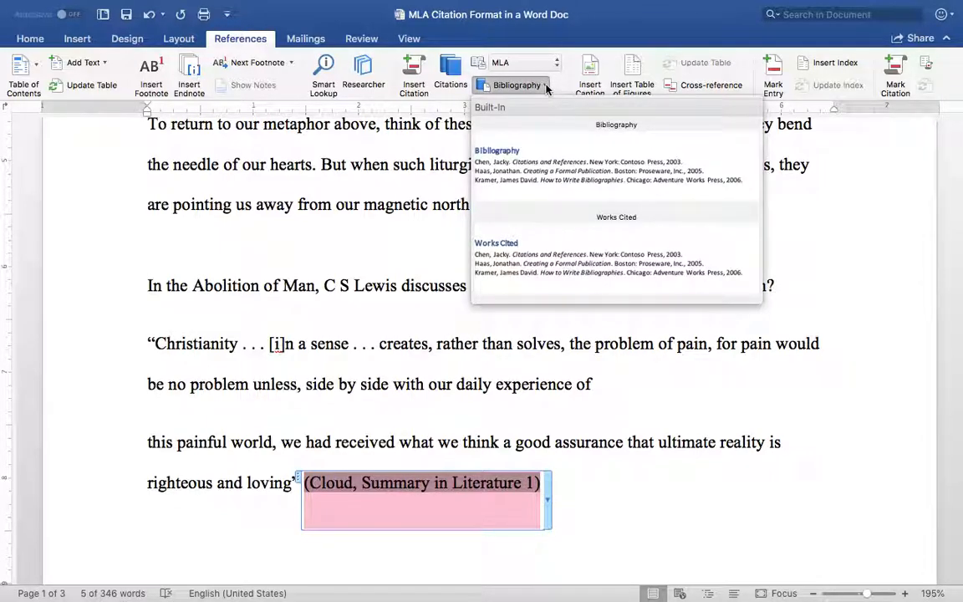
left_click(531, 247)
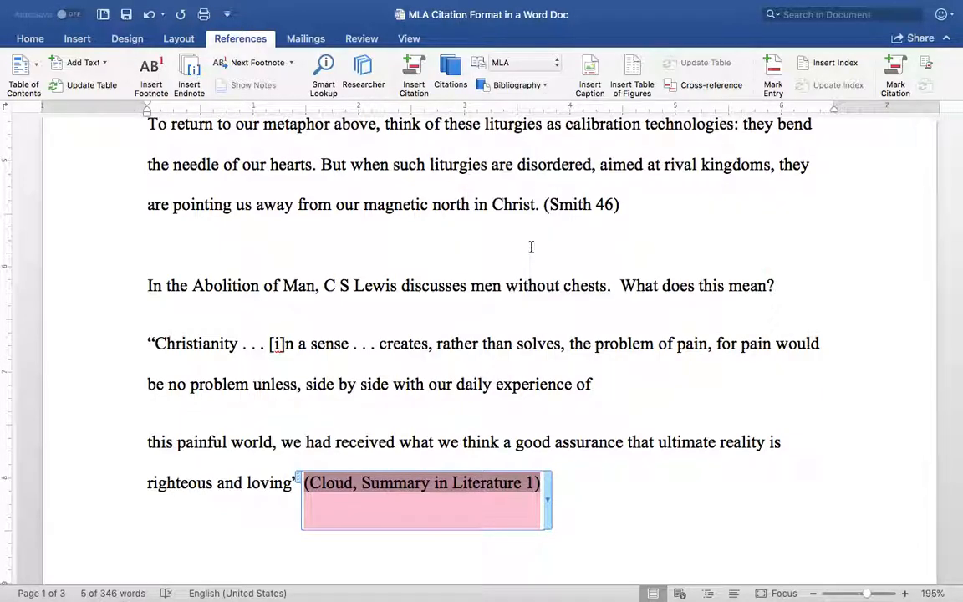
- Insert the built-in Works Cited list at the start of the blank last page
scroll(509, 422, "down", 20)
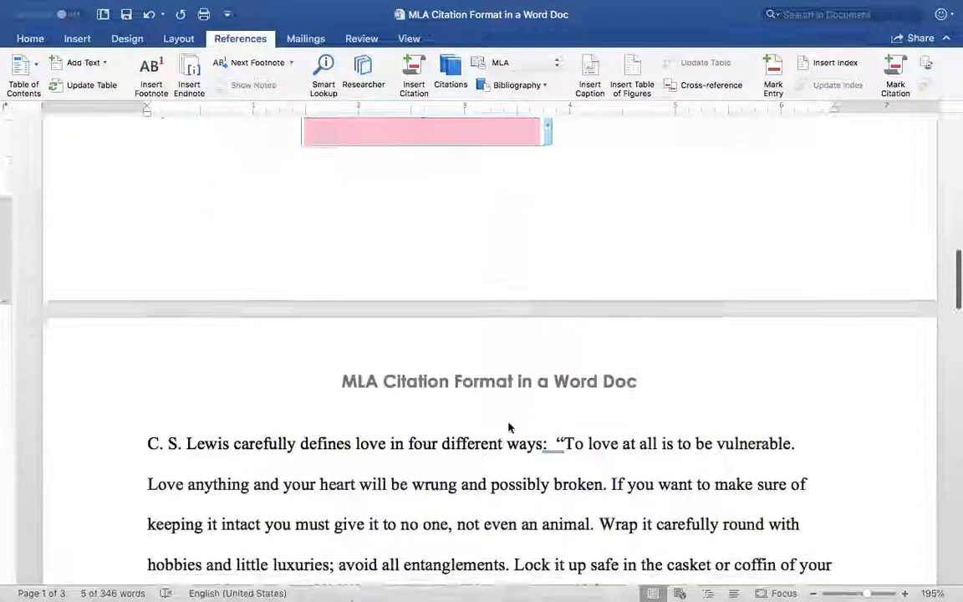
scroll(508, 422, "down", 5)
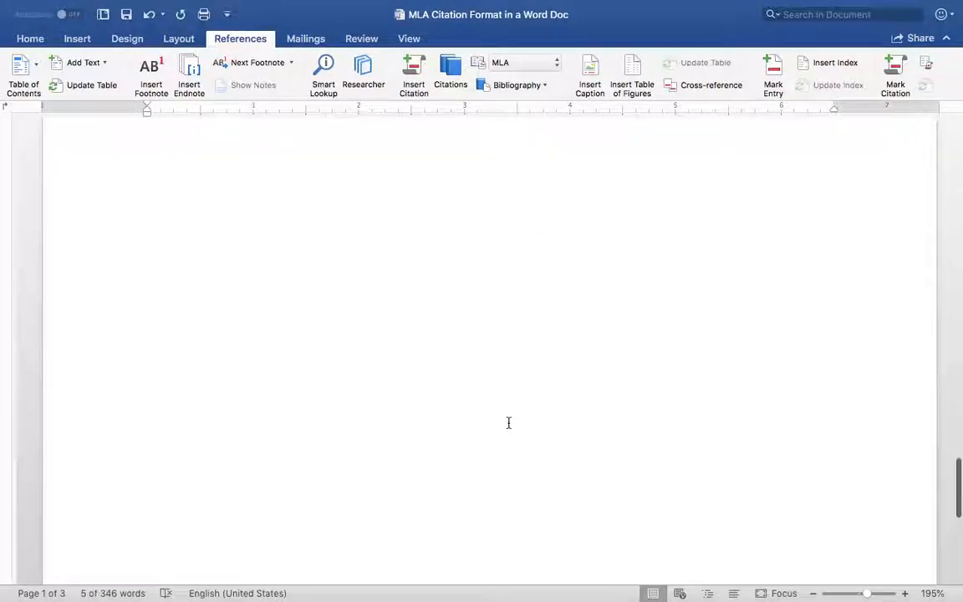
left_click(273, 203)
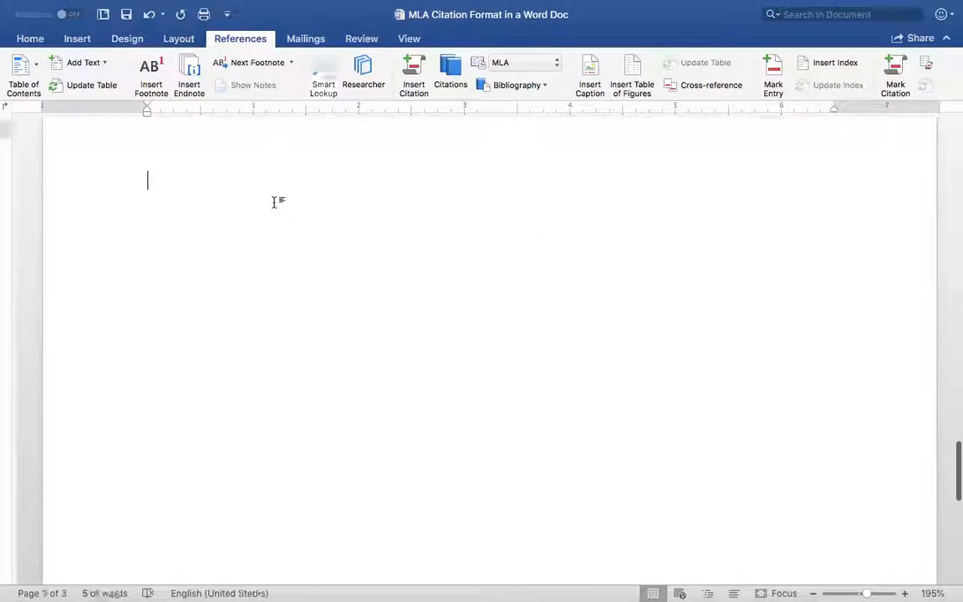
left_click(541, 86)
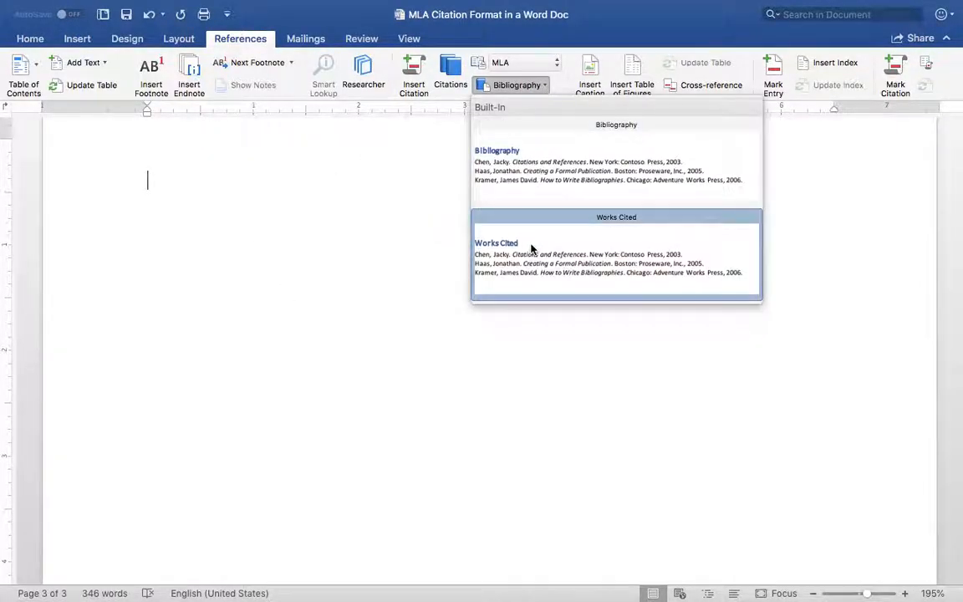
left_click(534, 243)
- Set the line spacing of the three source entries under the Works Cited heading to 2.0
left_click(374, 260)
left_click(227, 251)
left_click(149, 245)
left_click_drag(148, 244, 658, 294)
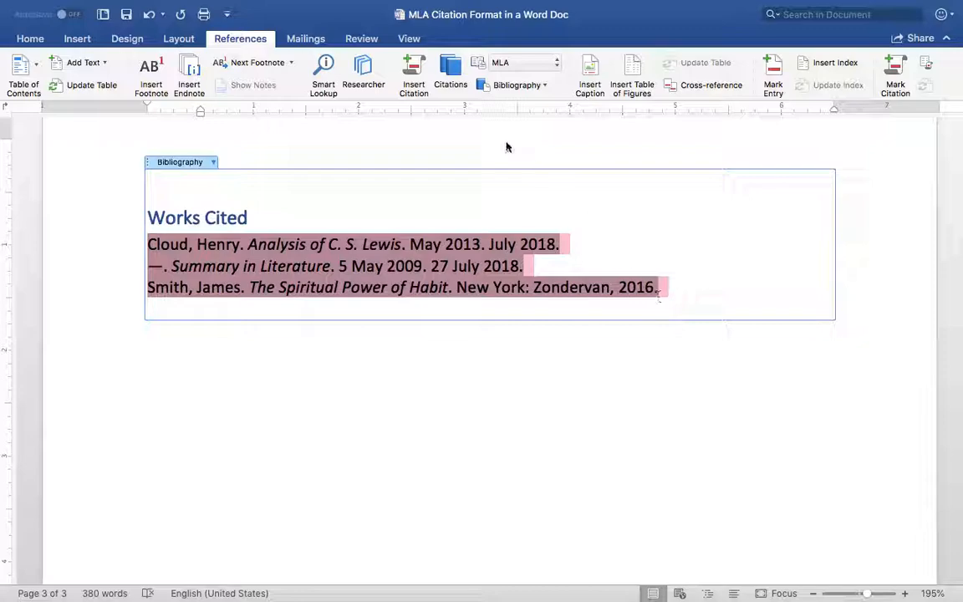
left_click(77, 40)
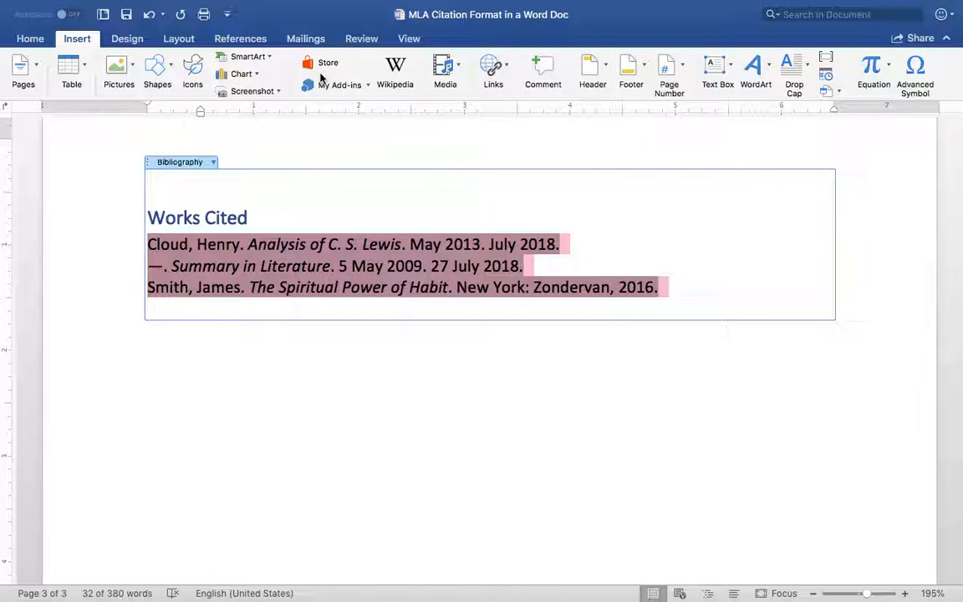
left_click(33, 42)
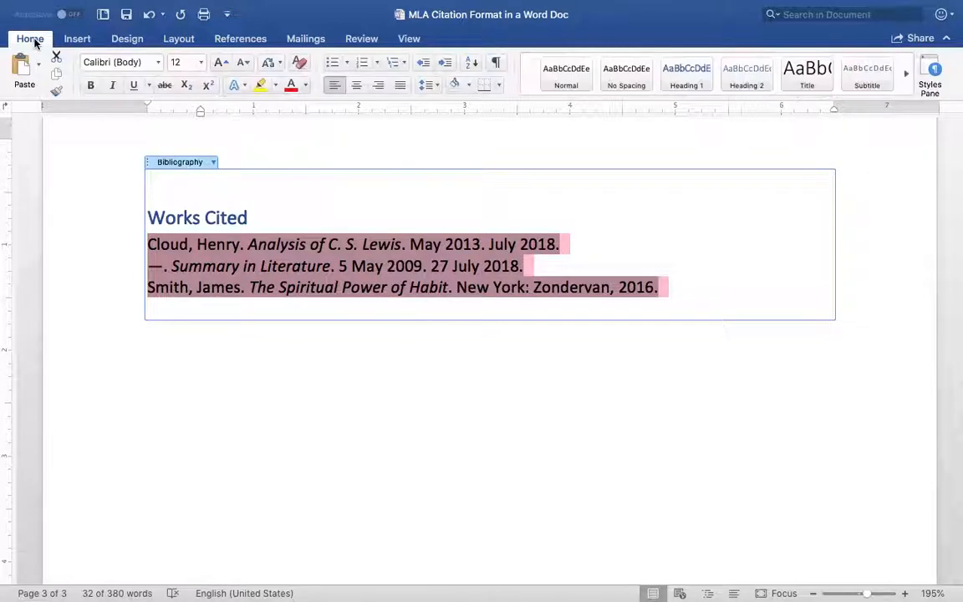
left_click(436, 86)
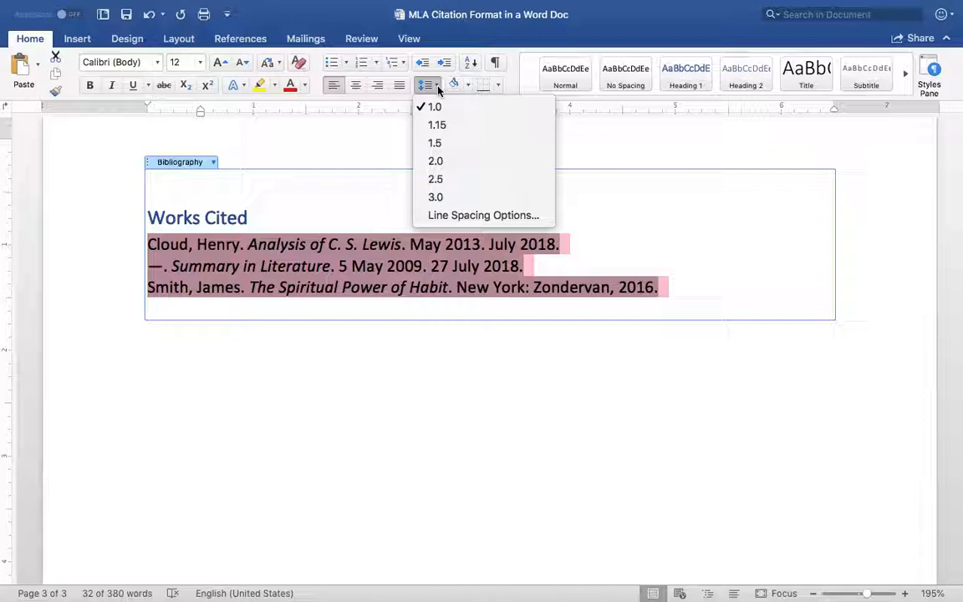
left_click(452, 164)
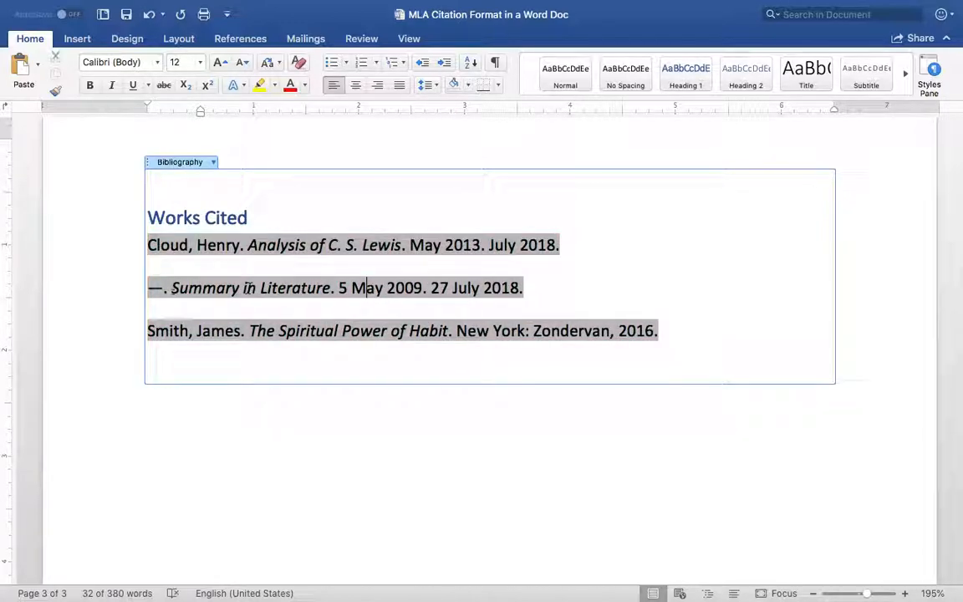
- Indent the "Summary in Literature" entry by one tab stop, then deselect the works cited entries
left_click(148, 287)
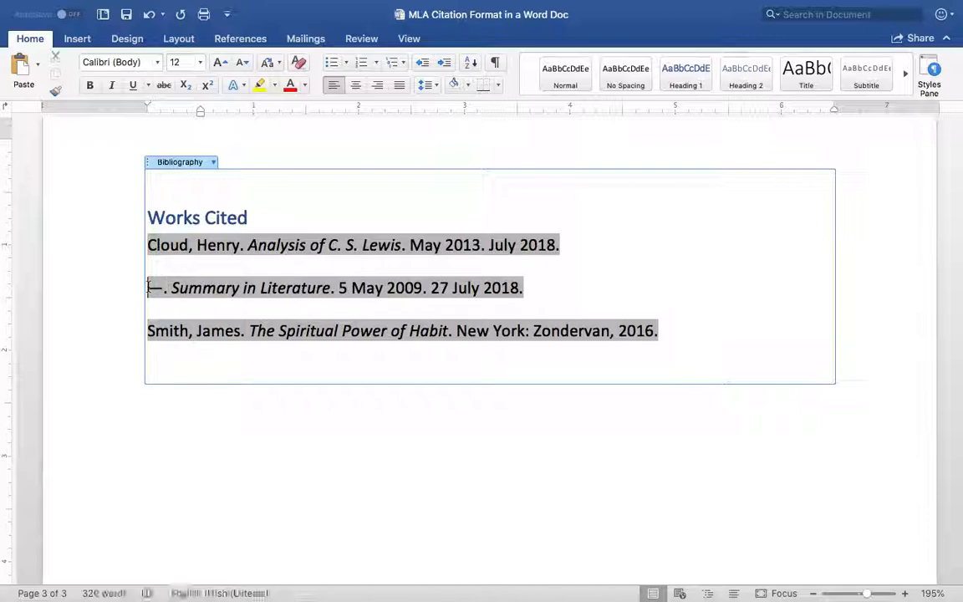
key("Tab")
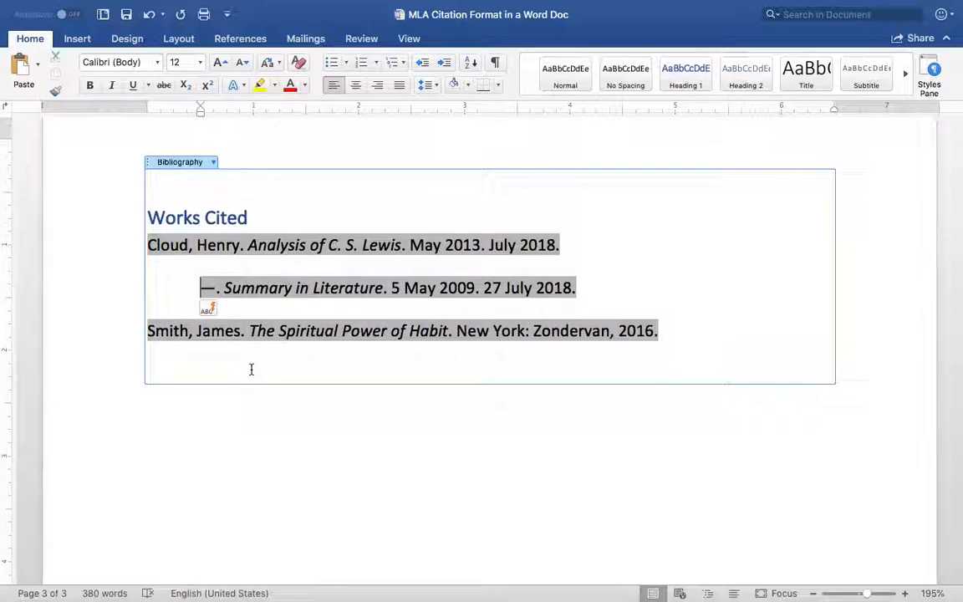
left_click(249, 368)
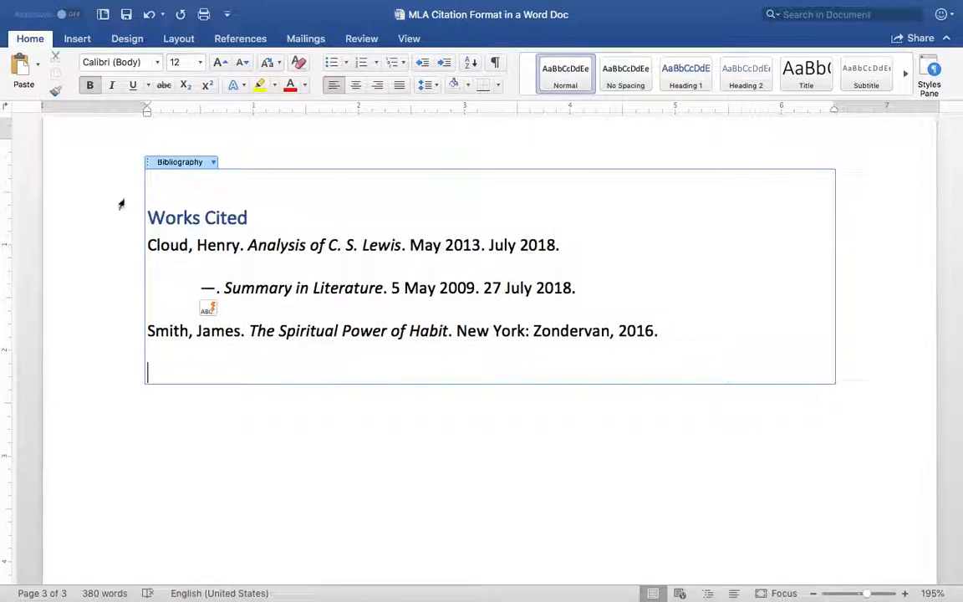
mouse_move(408, 5)
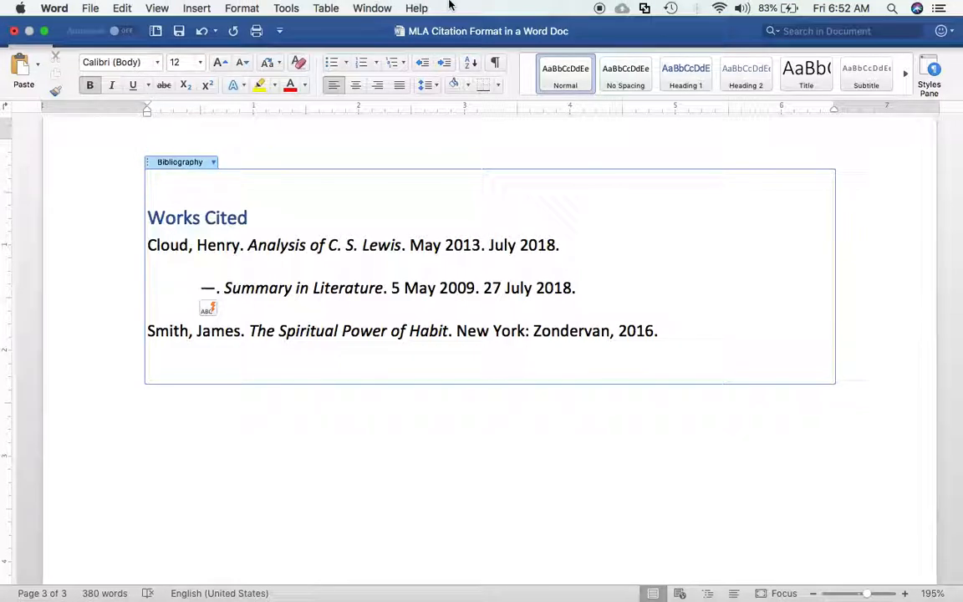